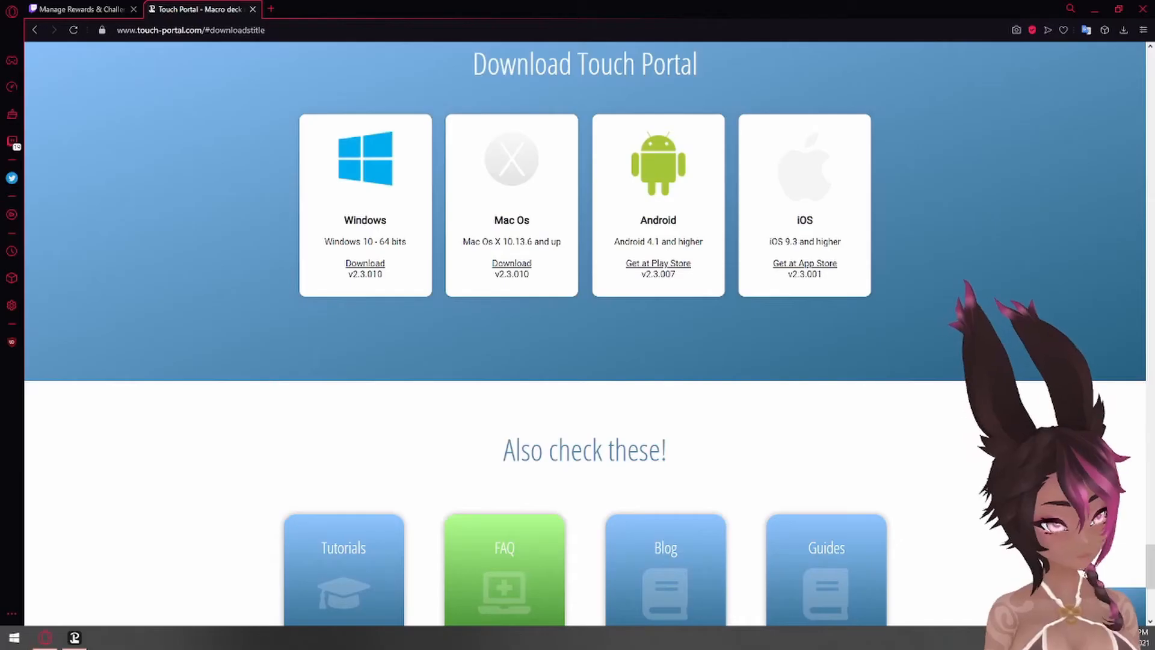
- Go from the top of the Touch Portal website to its download section
drag(1151, 556, 1147, 13)
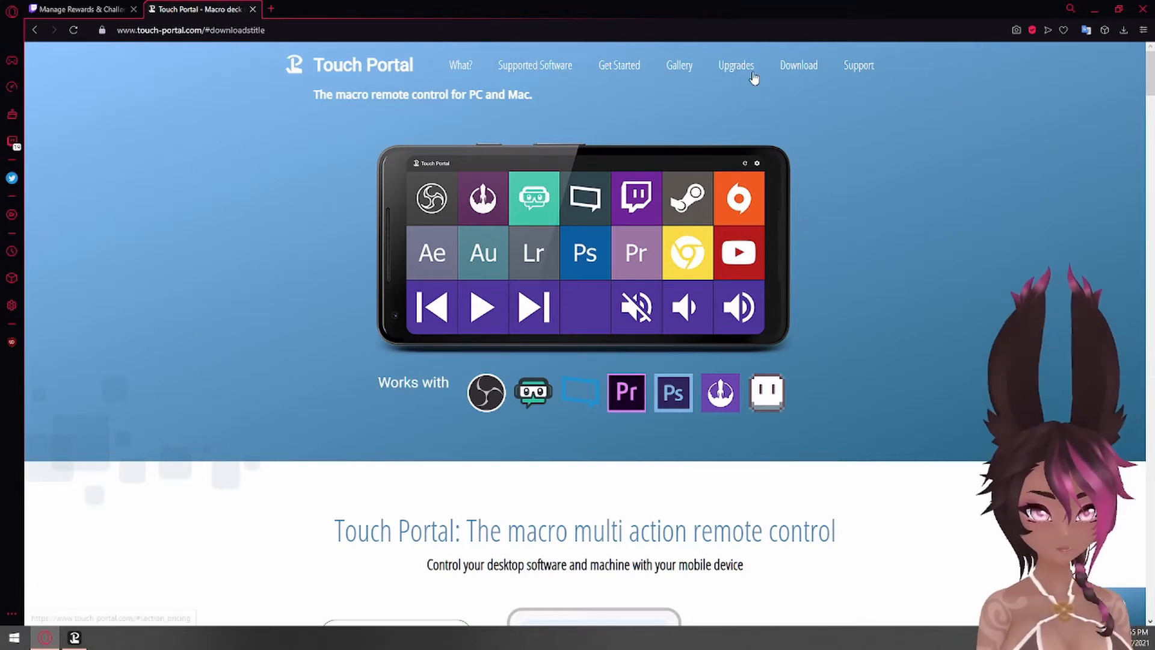
click(776, 67)
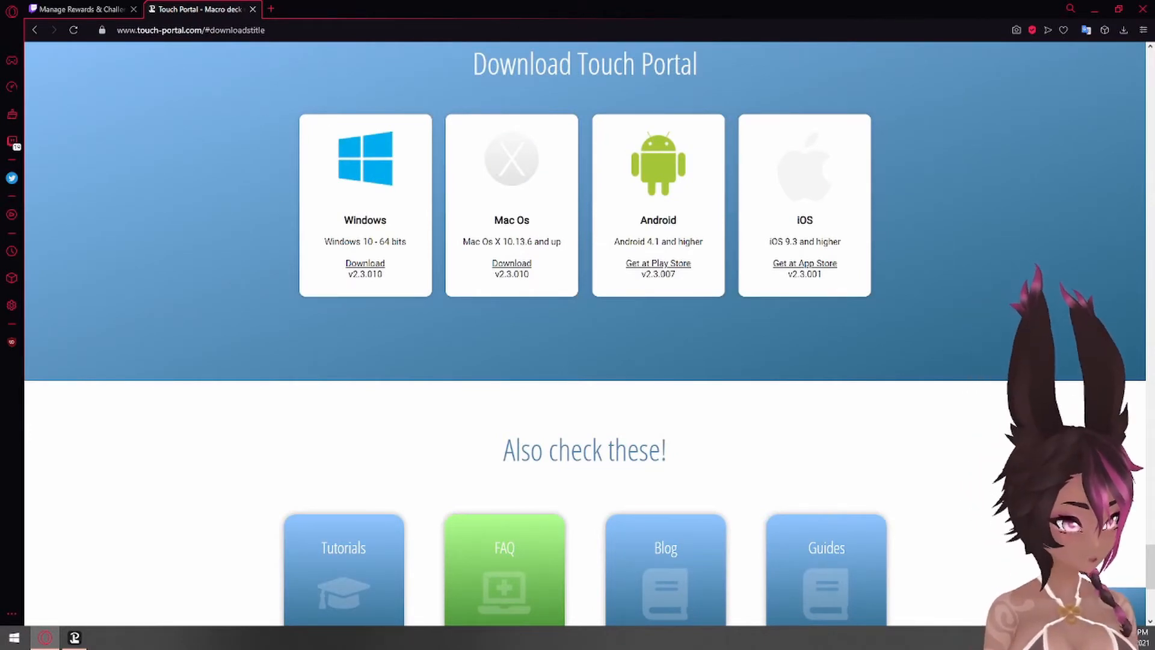
- Switch to Touch Portal and review its Twitch and OBS connection settings, including the WebSocket port and password, without saving
key(alt+Tab)
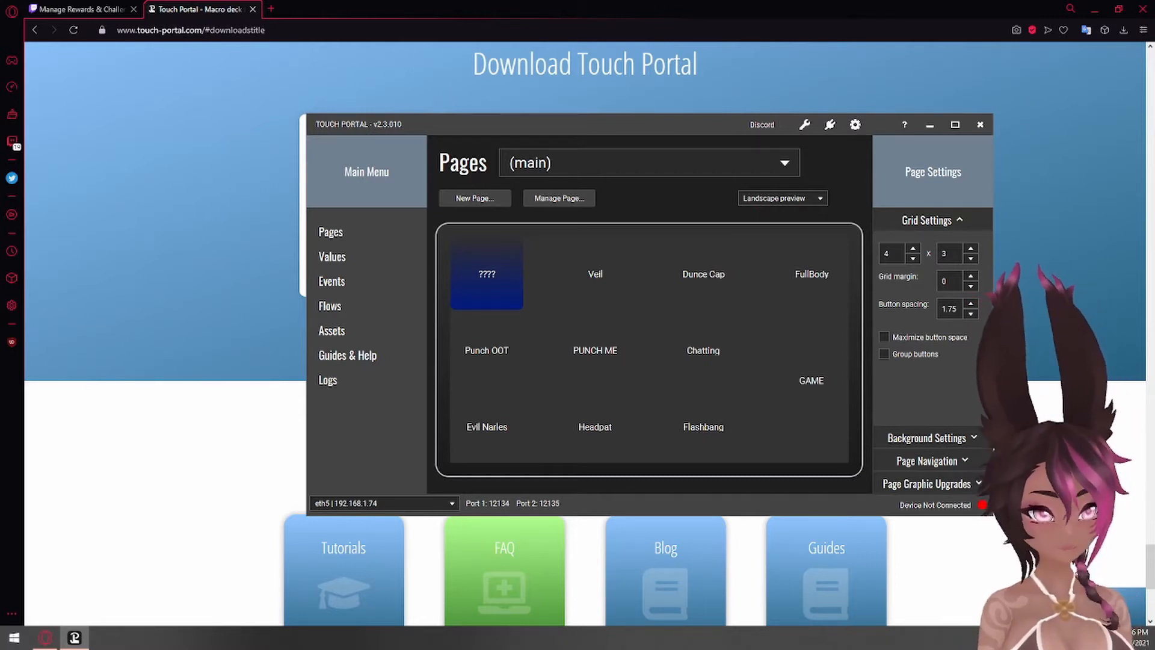
click(855, 125)
drag(638, 97, 542, 69)
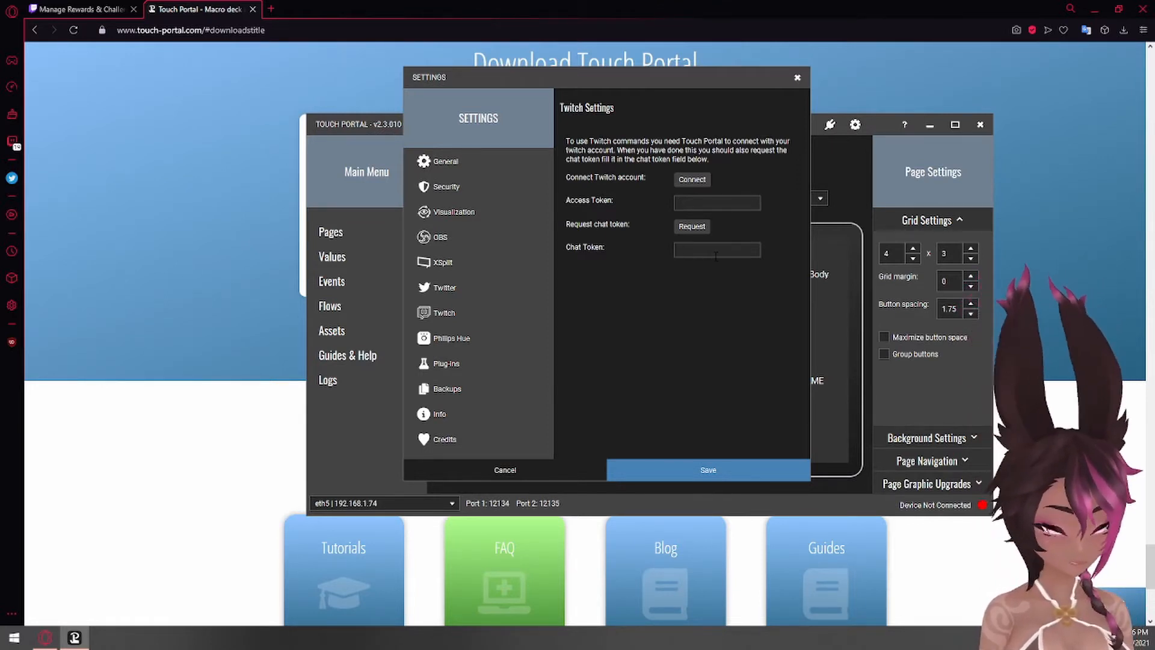
click(483, 239)
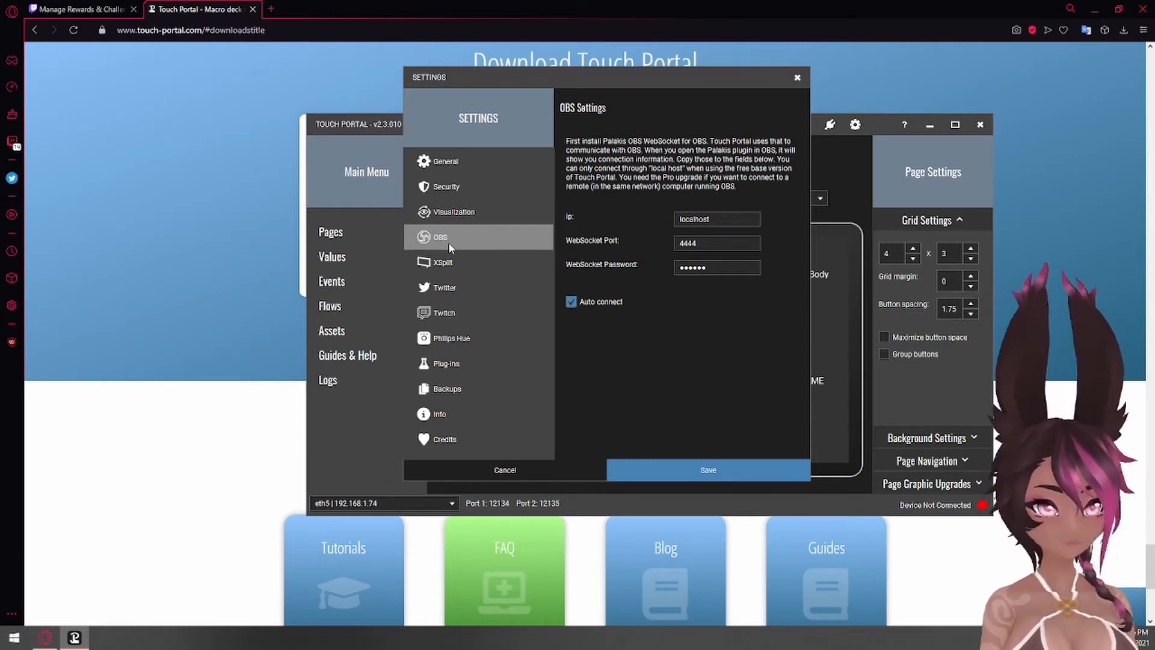
drag(741, 220, 752, 243)
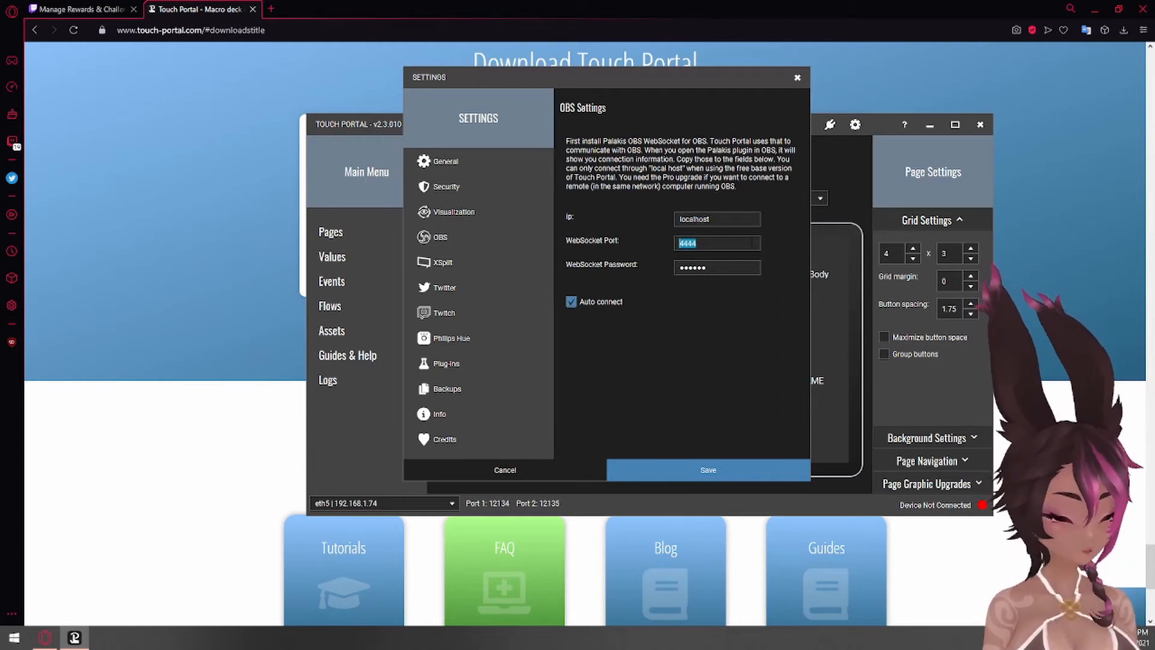
click(752, 242)
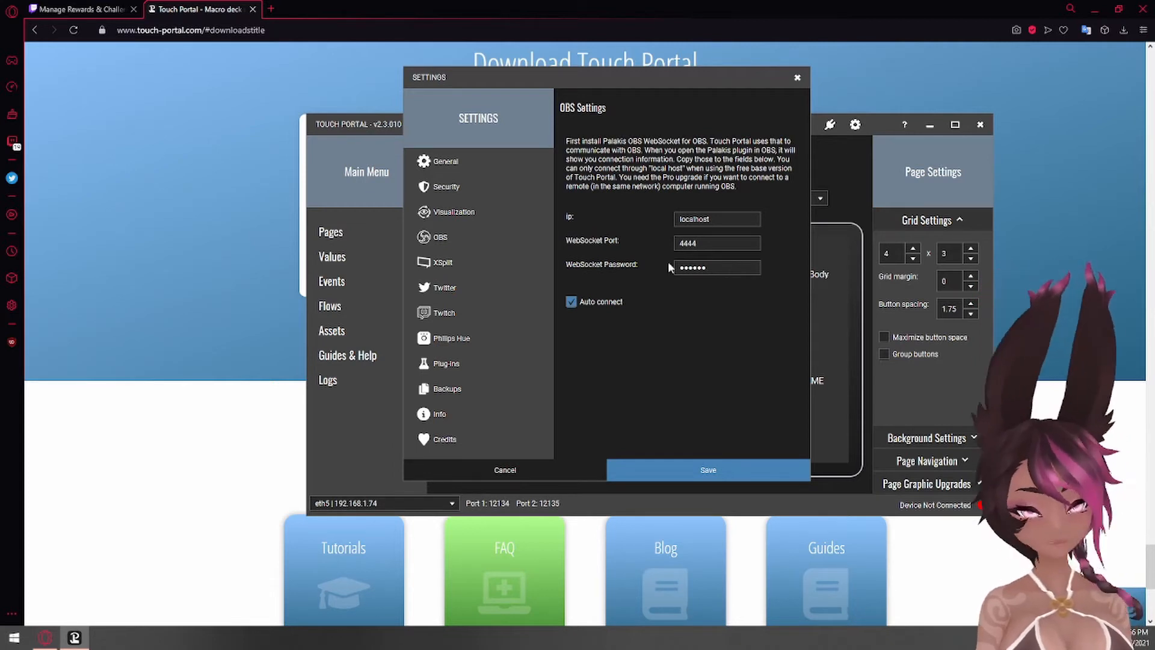
click(543, 470)
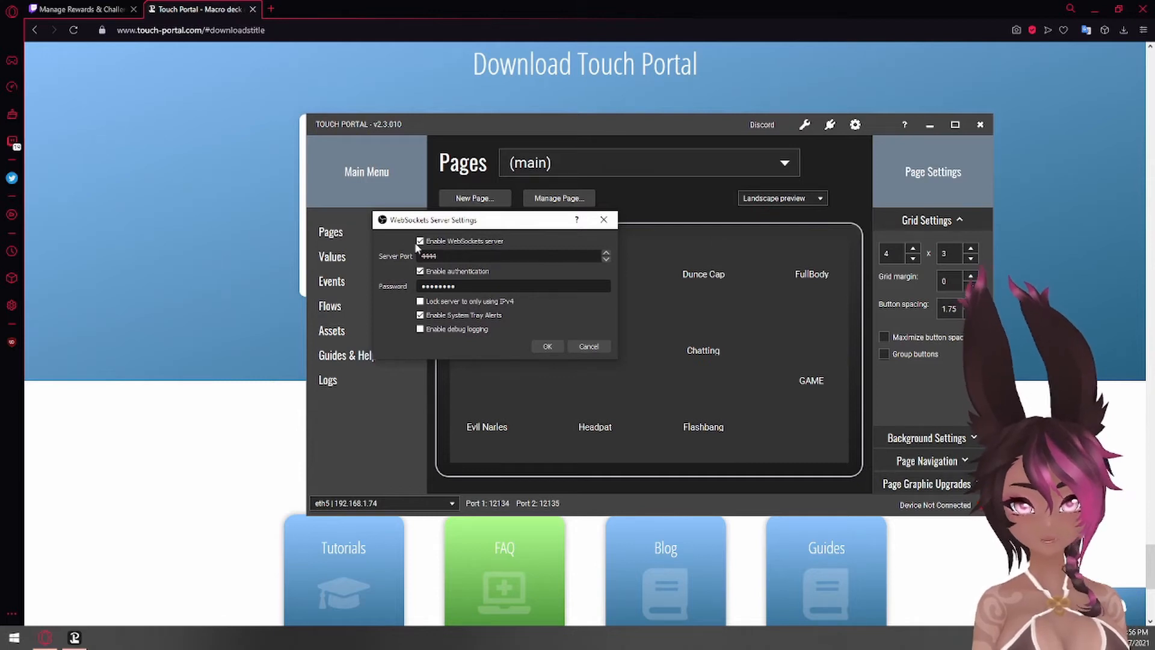
- Review the server port and authentication password in the OBS WebSockets server settings and accept the dialog
click(467, 256)
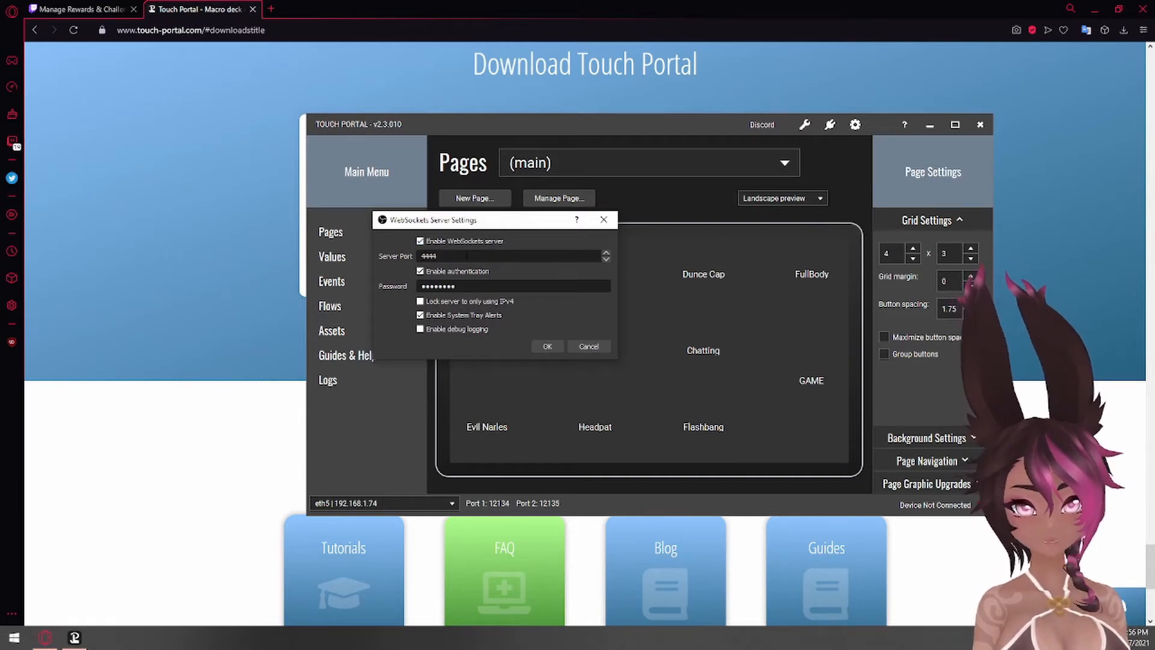
double_click(472, 287)
click(472, 287)
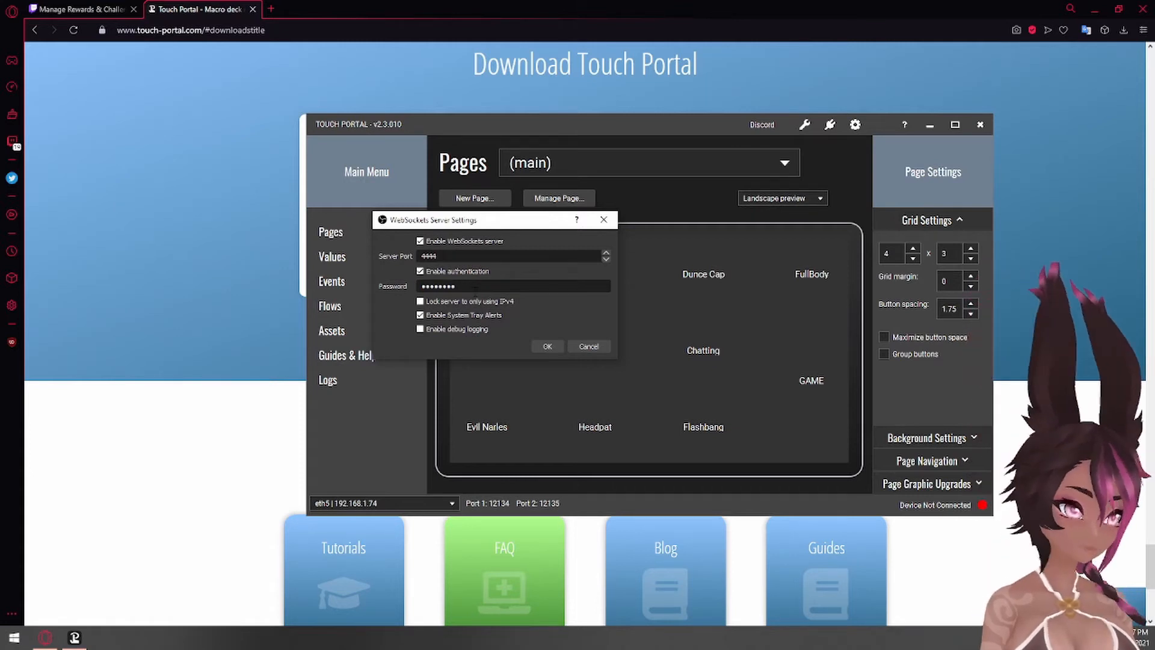
click(547, 347)
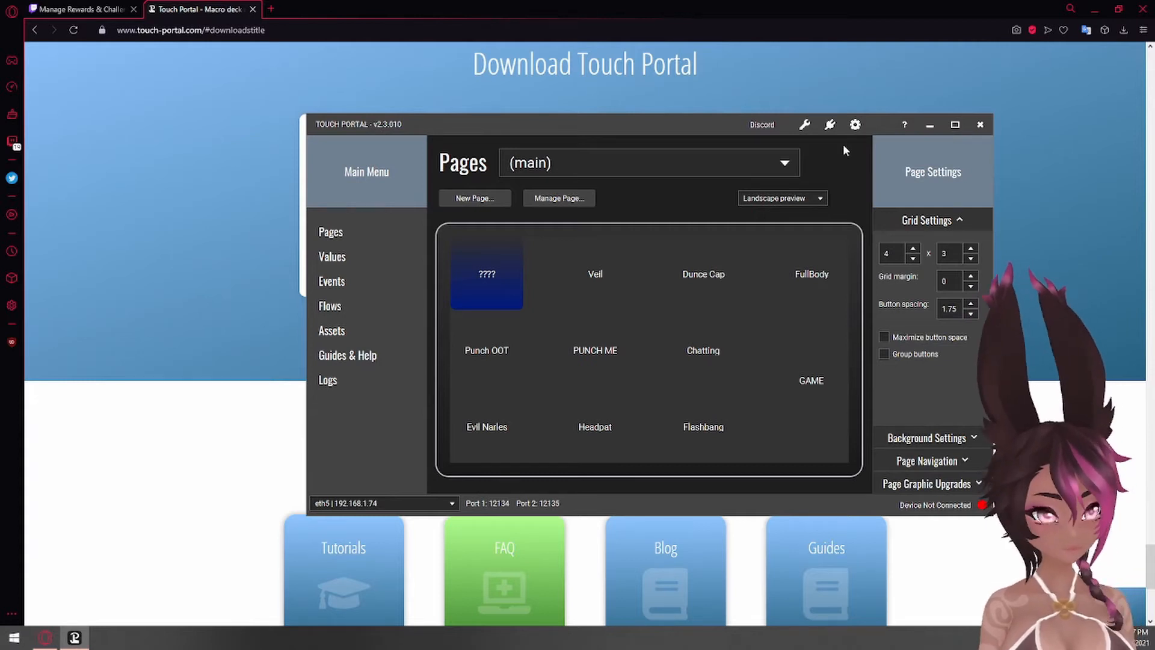
- Minimize Touch Portal, add the existing PUNCH media source to the OBS scene and accept its properties
click(931, 125)
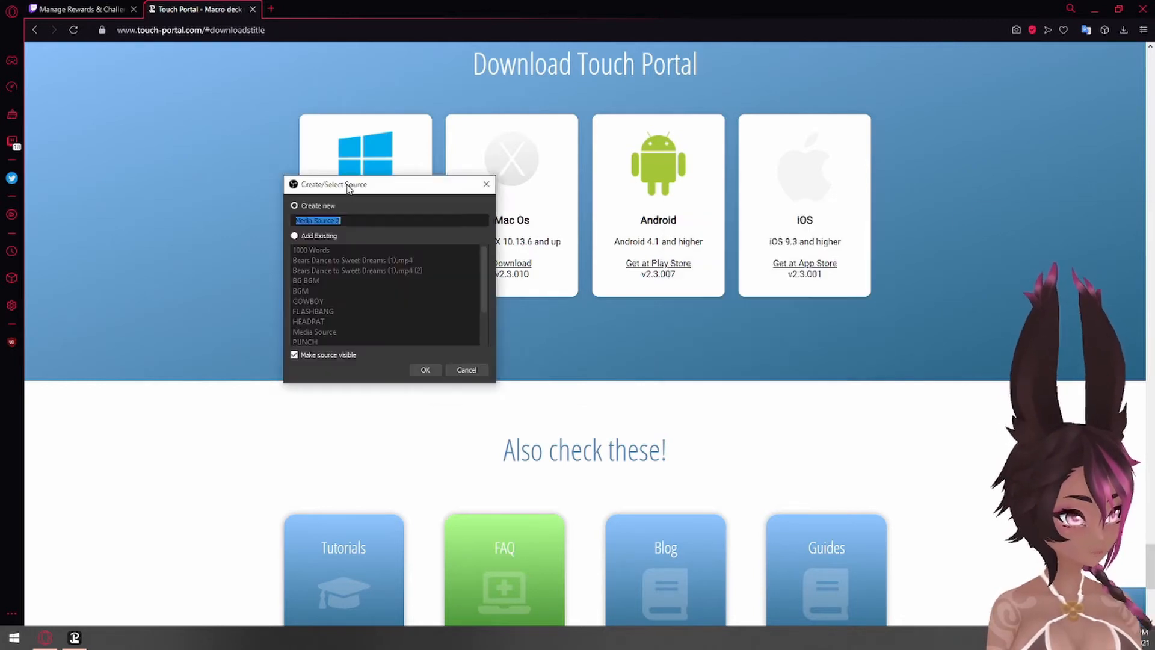
click(295, 236)
click(341, 292)
click(333, 302)
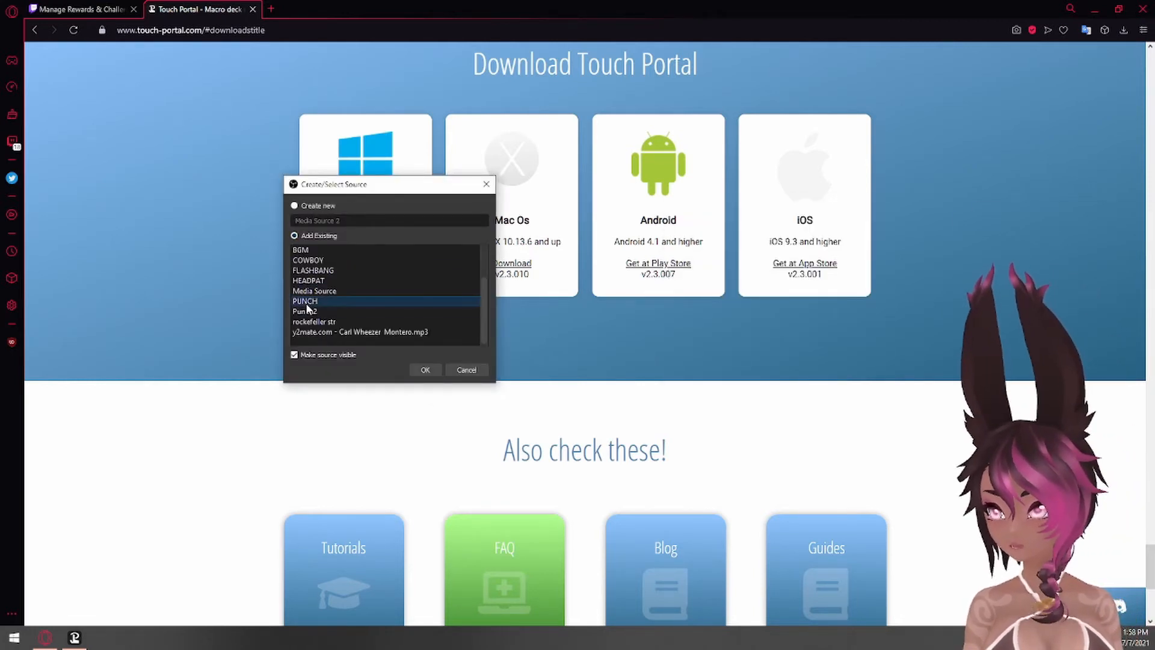
click(425, 369)
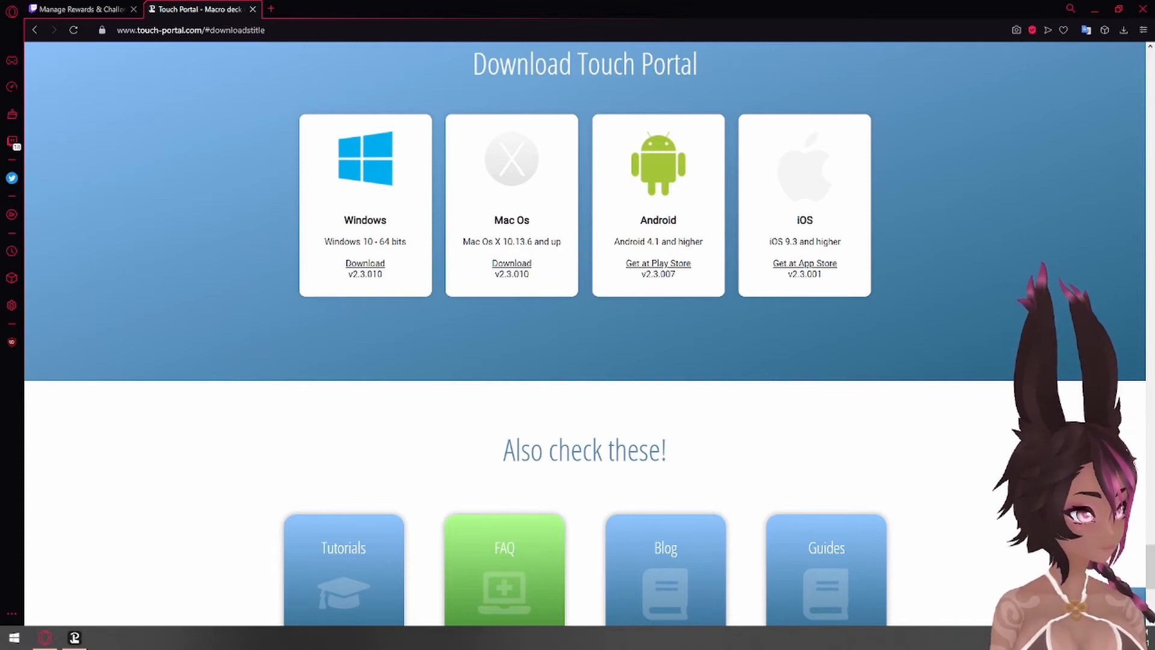
drag(1154, 42, 540, 25)
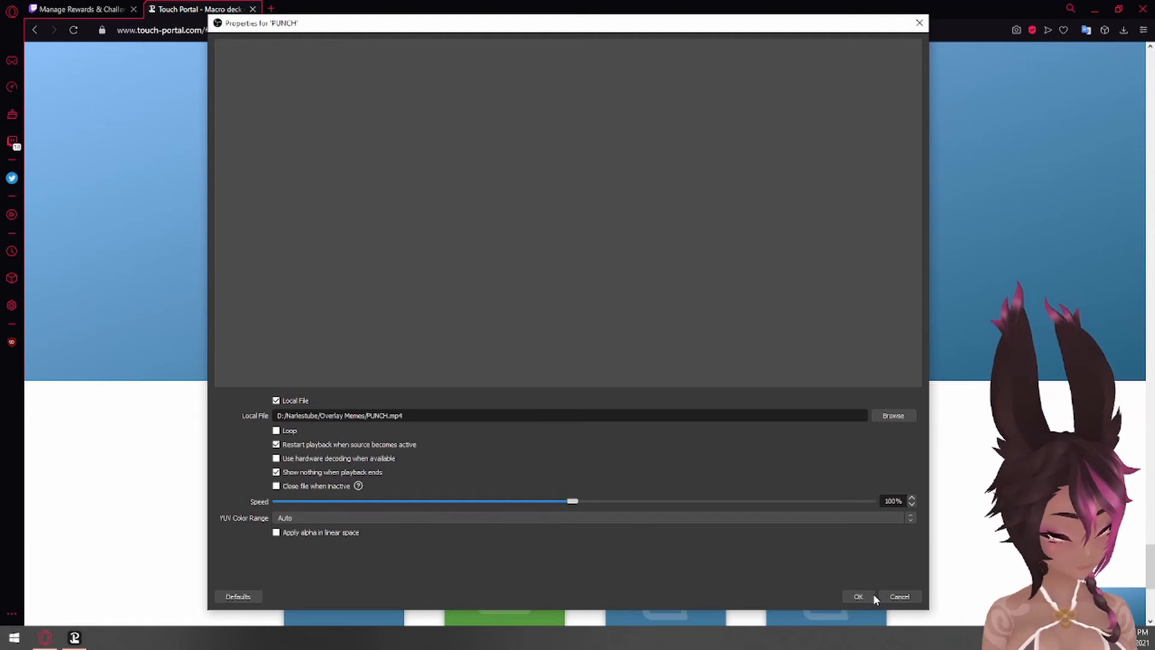
click(852, 595)
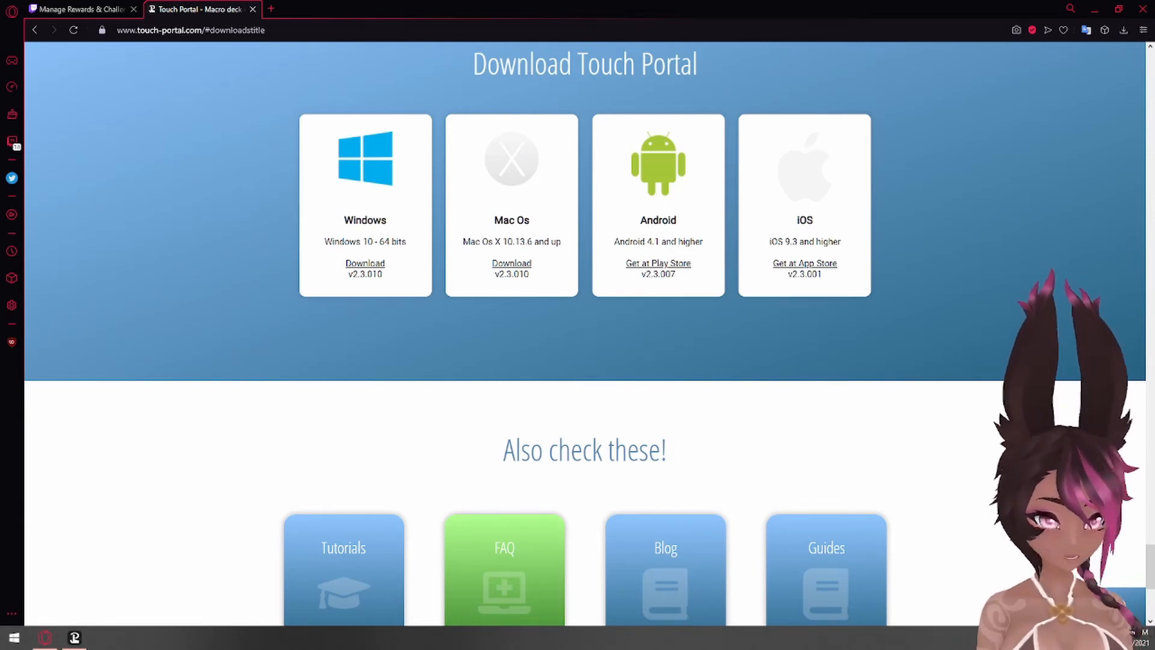
- Open the Twitch channel points rewards page and copy the custom reward's full name, "Auto: PUNCH ME"
click(39, 7)
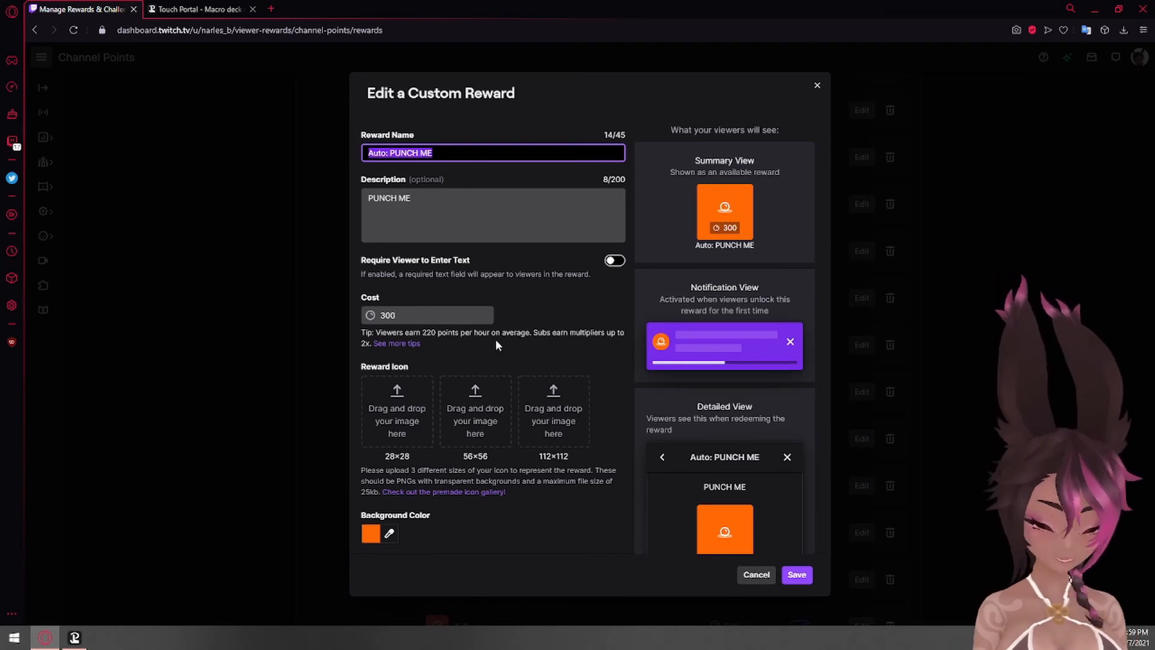
click(447, 155)
key(ctrl+a)
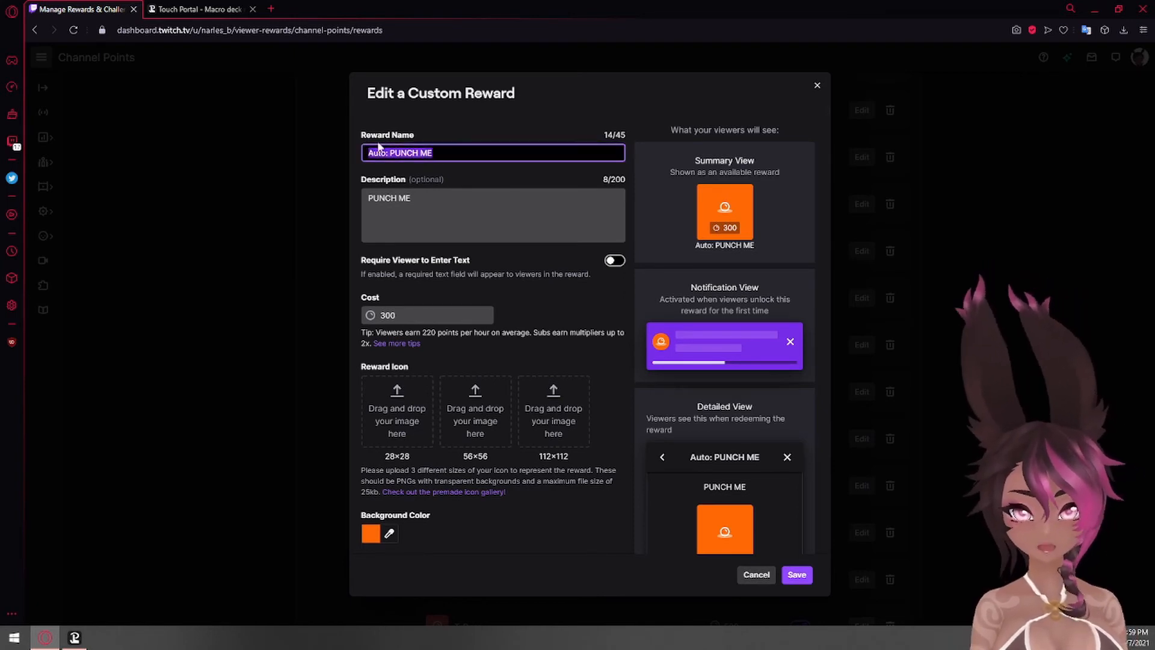
click(381, 153)
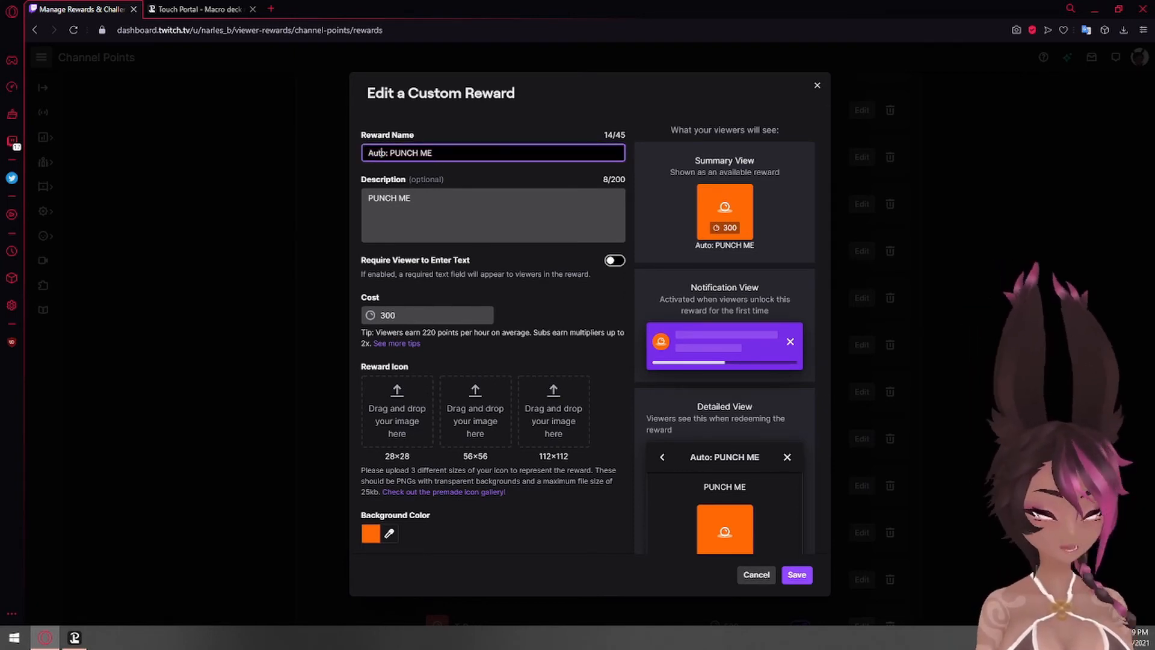
drag(435, 153, 294, 146)
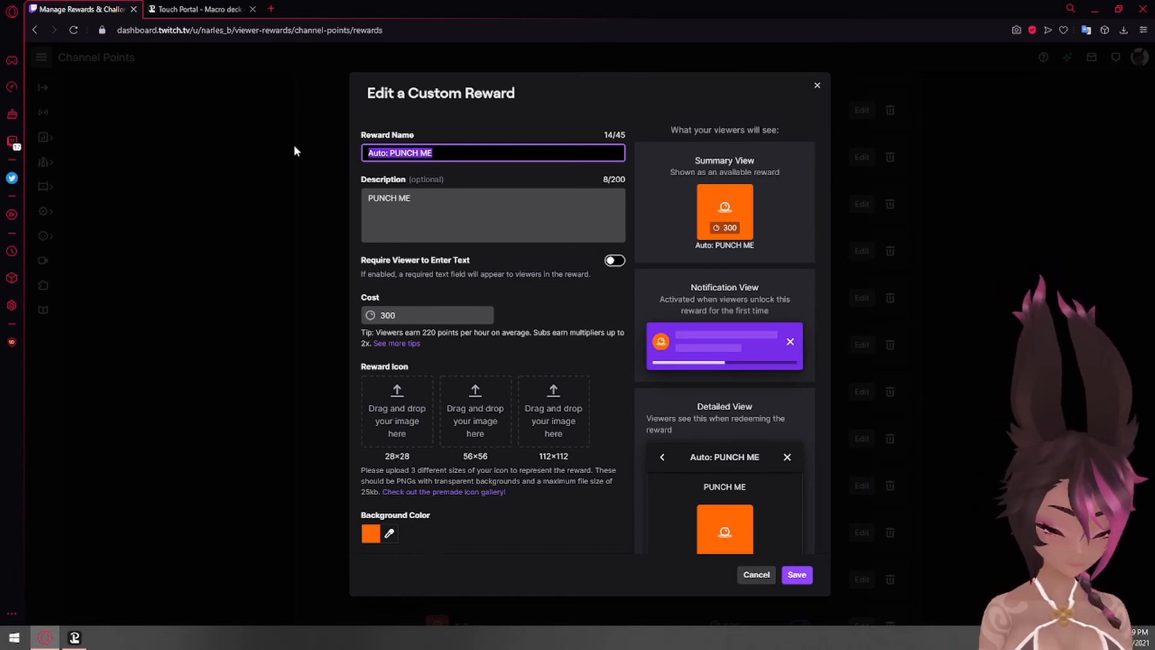
- Switch to Touch Portal and start a new button in an empty grid cell with the text "PUNCH VIDEO"
click(75, 638)
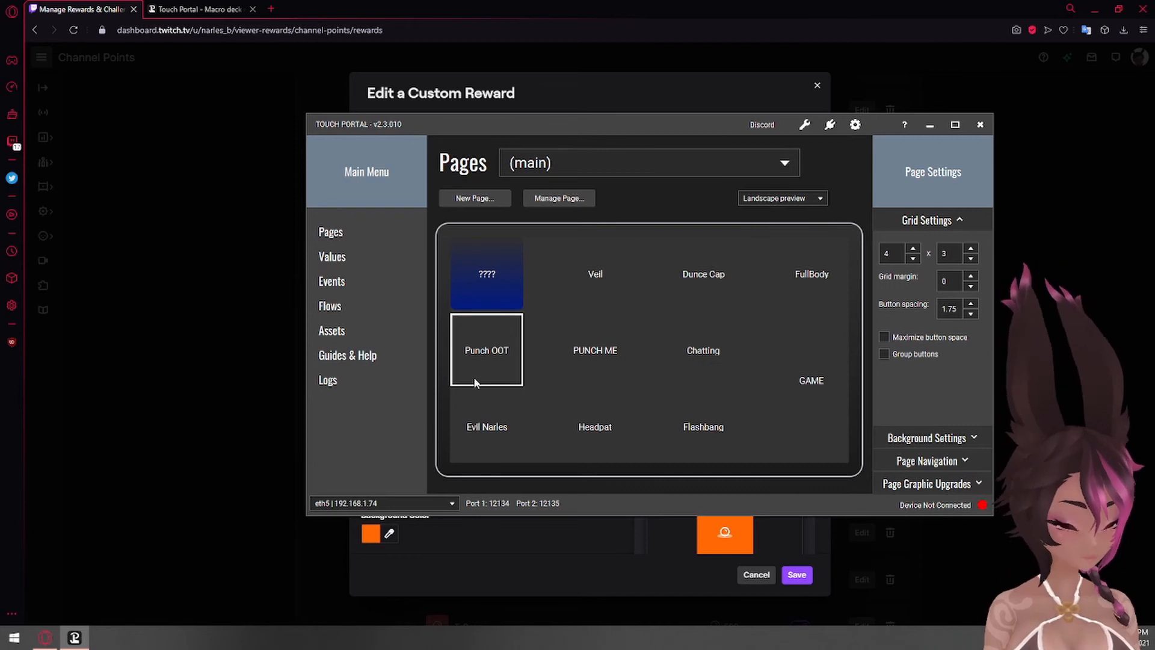
click(805, 450)
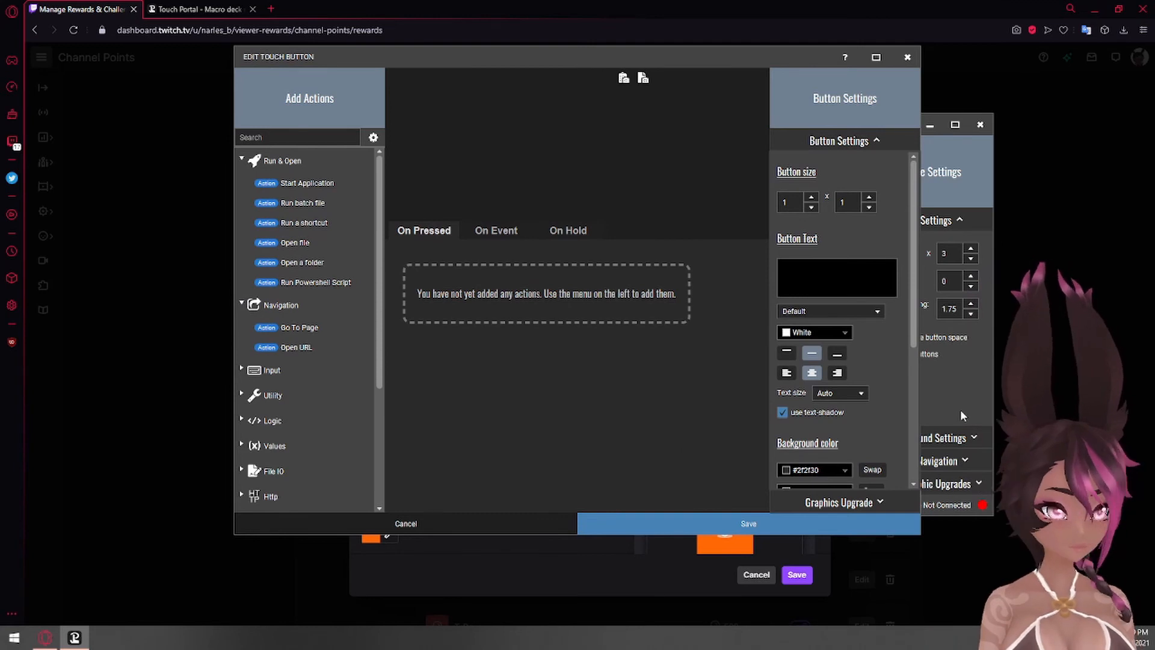
click(836, 279)
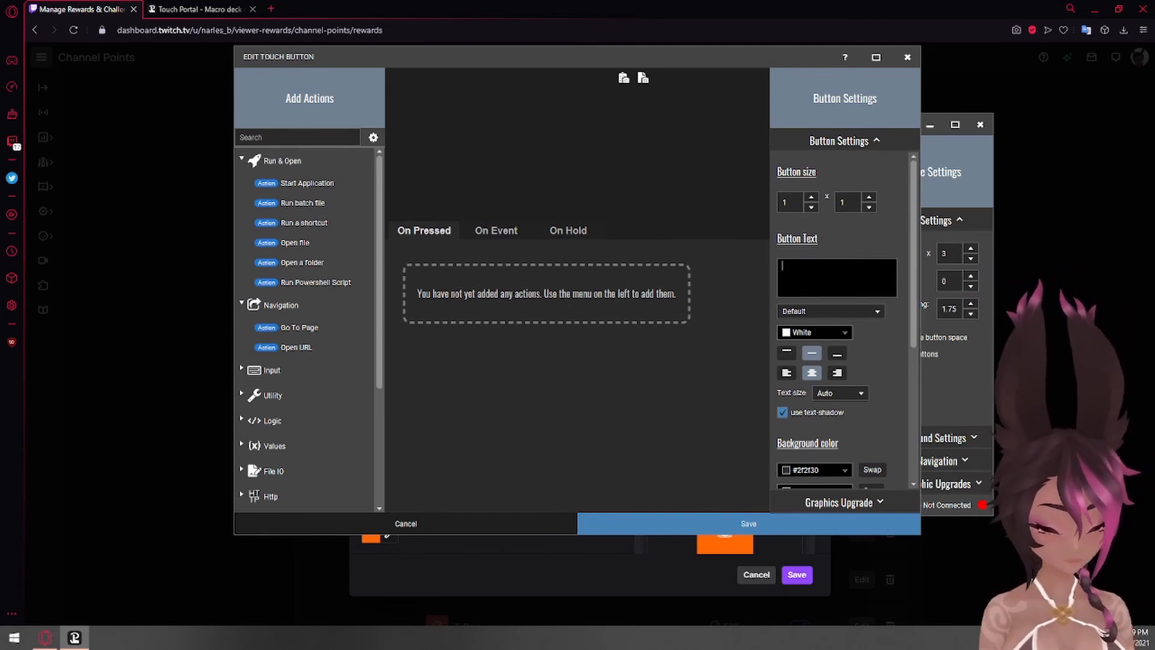
text(PUNCH VIDE)
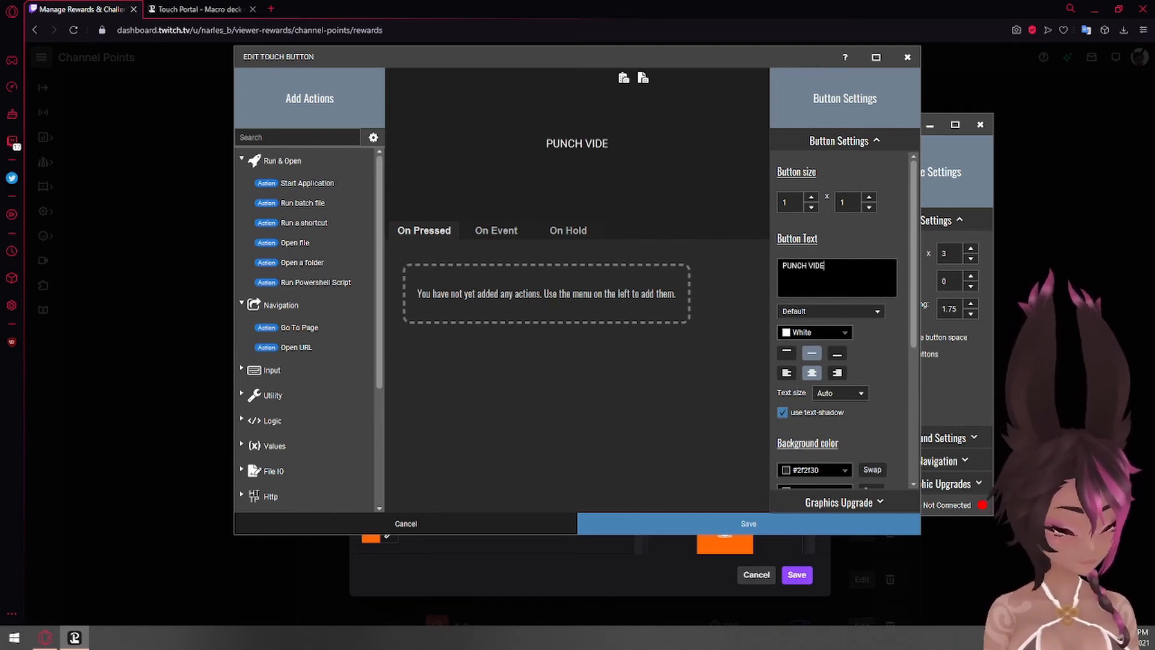
text(O)
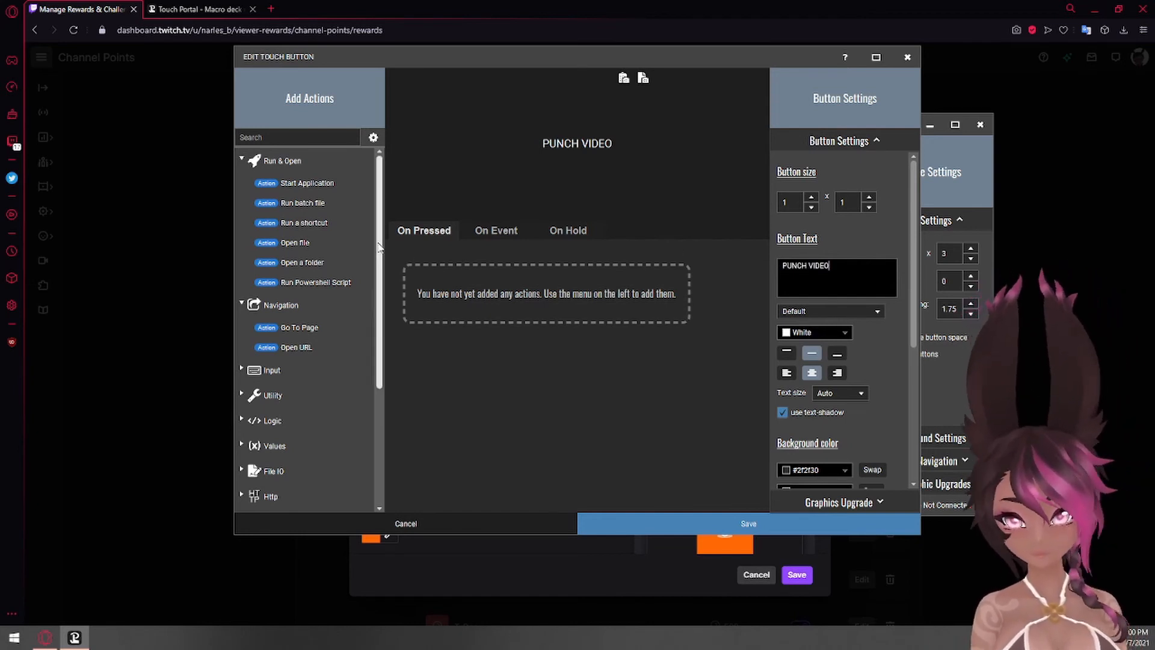
- Add the Twitch On Channel Points Redeemed event to the button with the id "Auto: PUNCH ME"
click(486, 233)
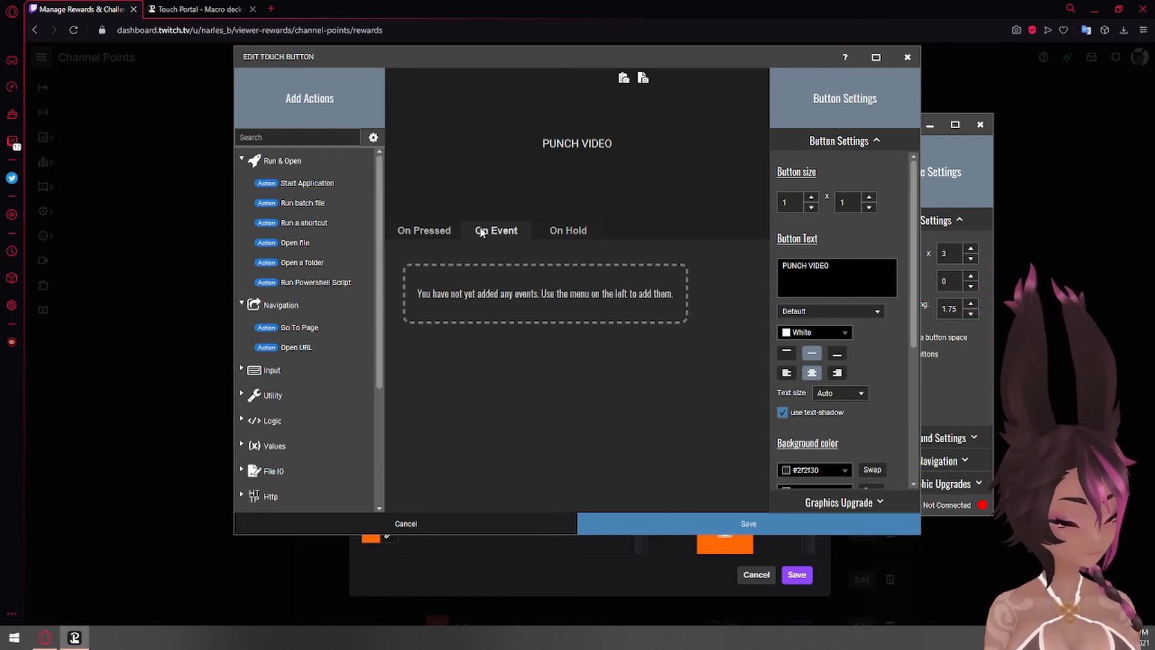
click(280, 136)
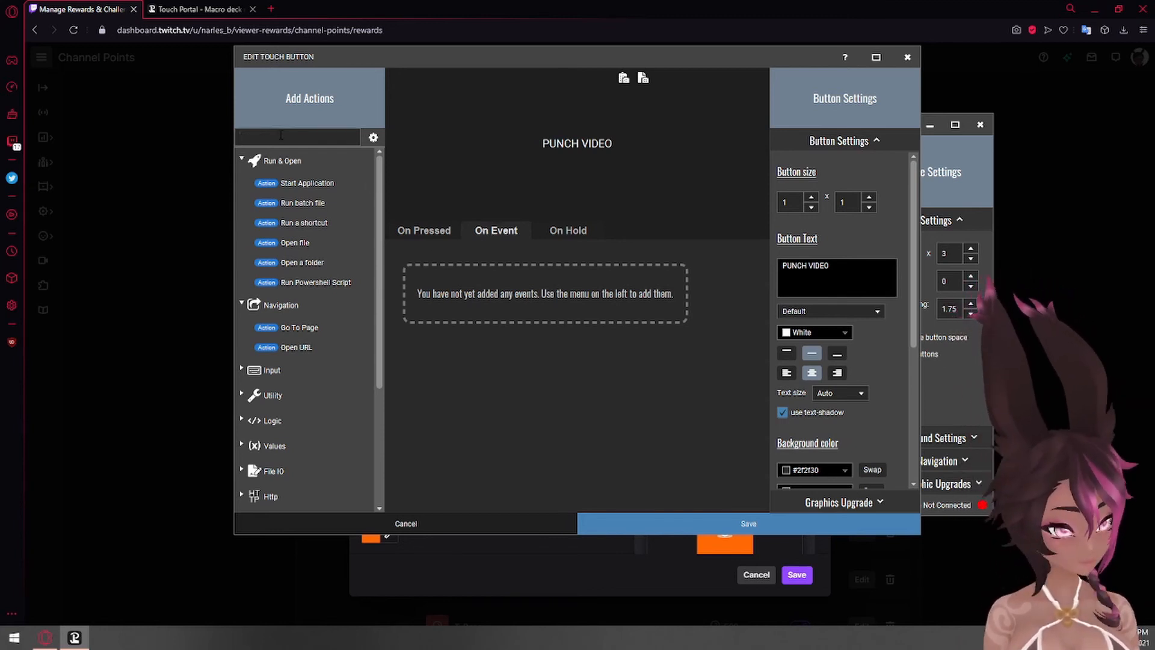
text(point)
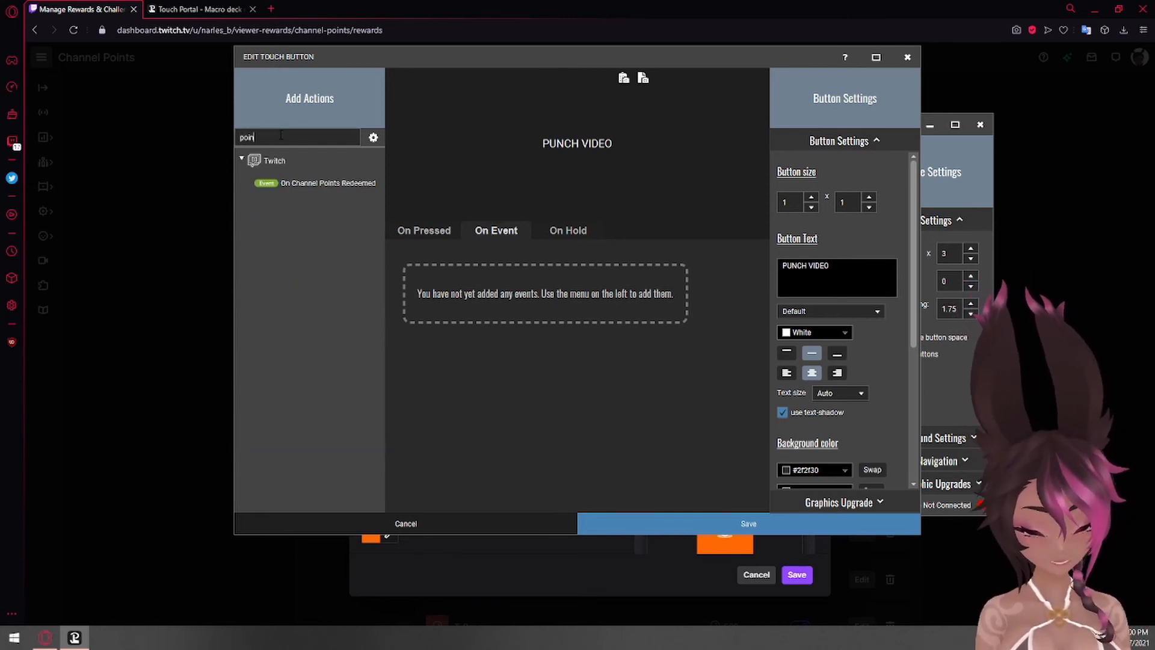
click(278, 193)
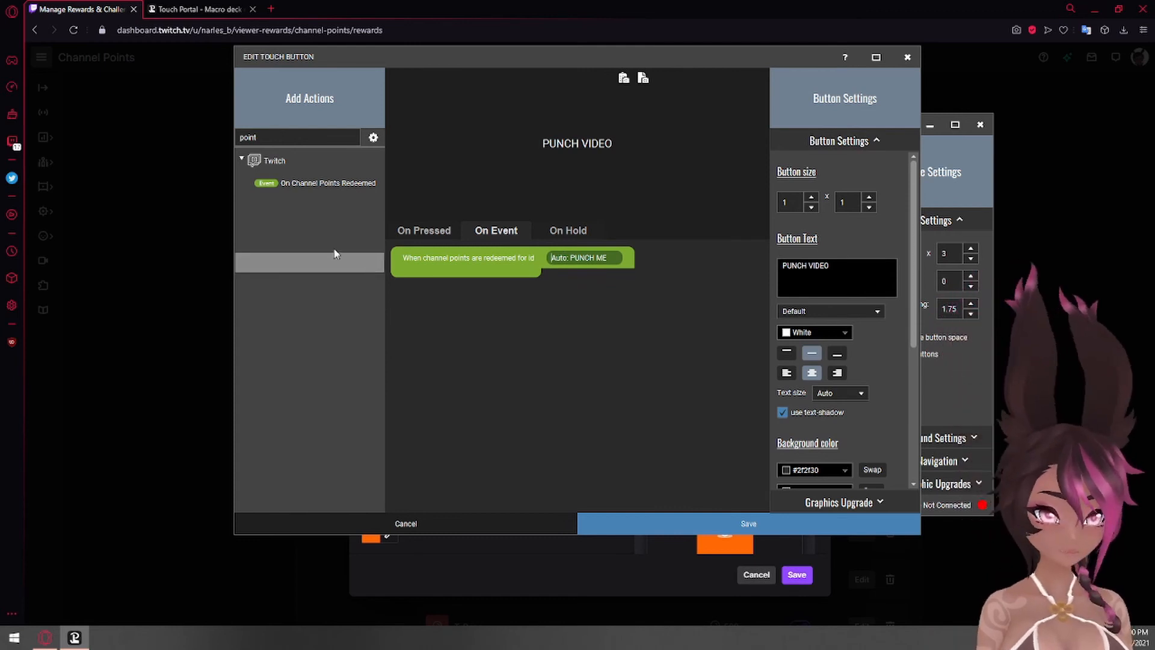
- Search the actions for "source" and add the OBS Source Visibility action inside the channel points event
drag(265, 138, 158, 135)
text(s)
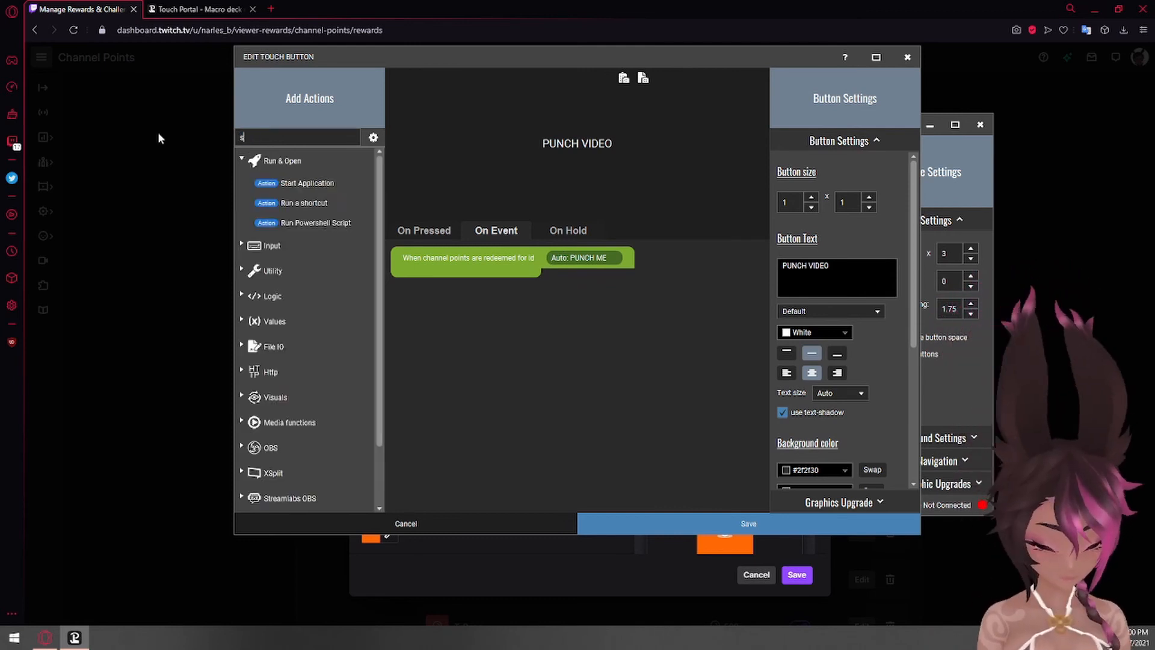
text(ource)
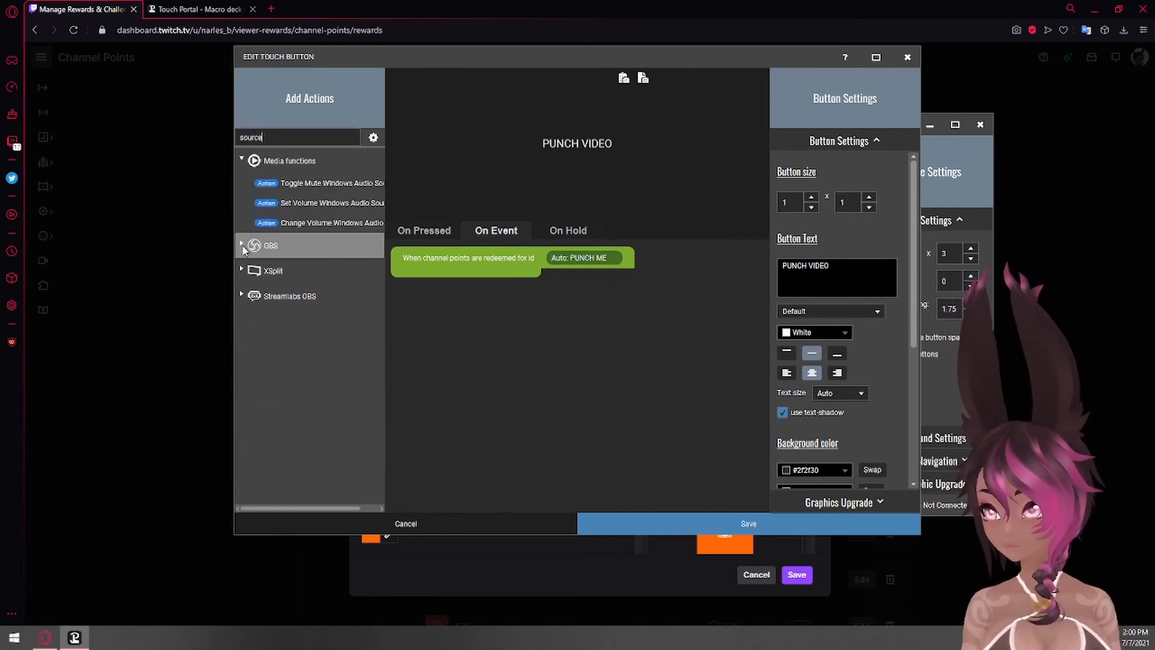
click(242, 246)
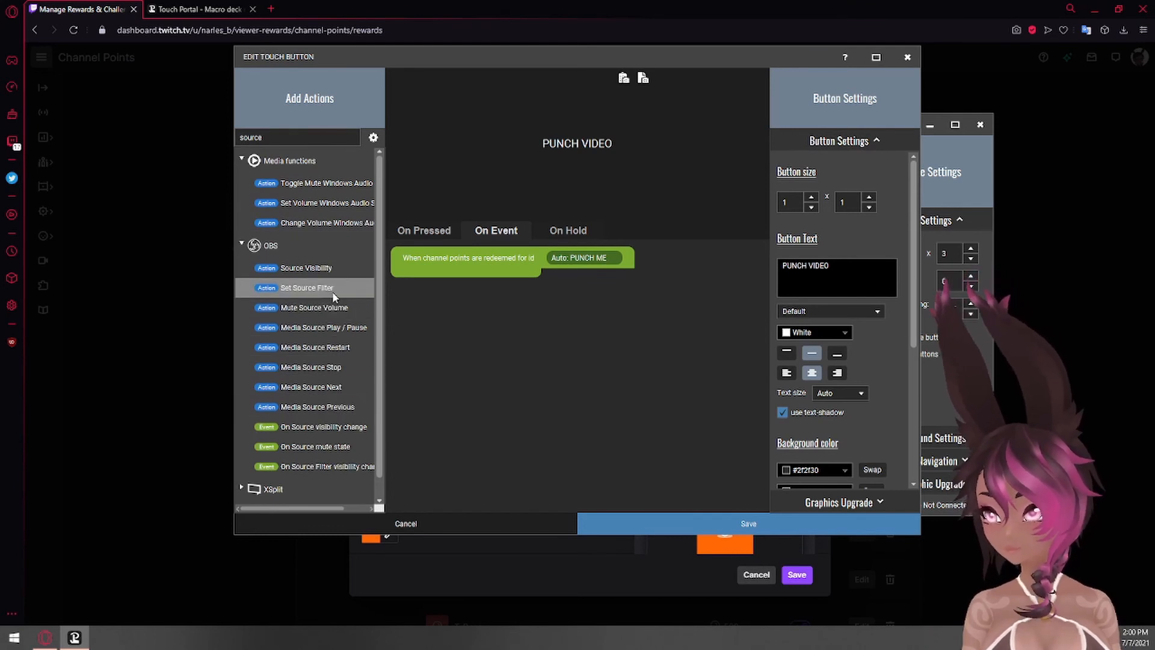
double_click(301, 269)
- Configure the source visibility action to Show the source PUNCH for the scene MAKING VIDEO
click(481, 280)
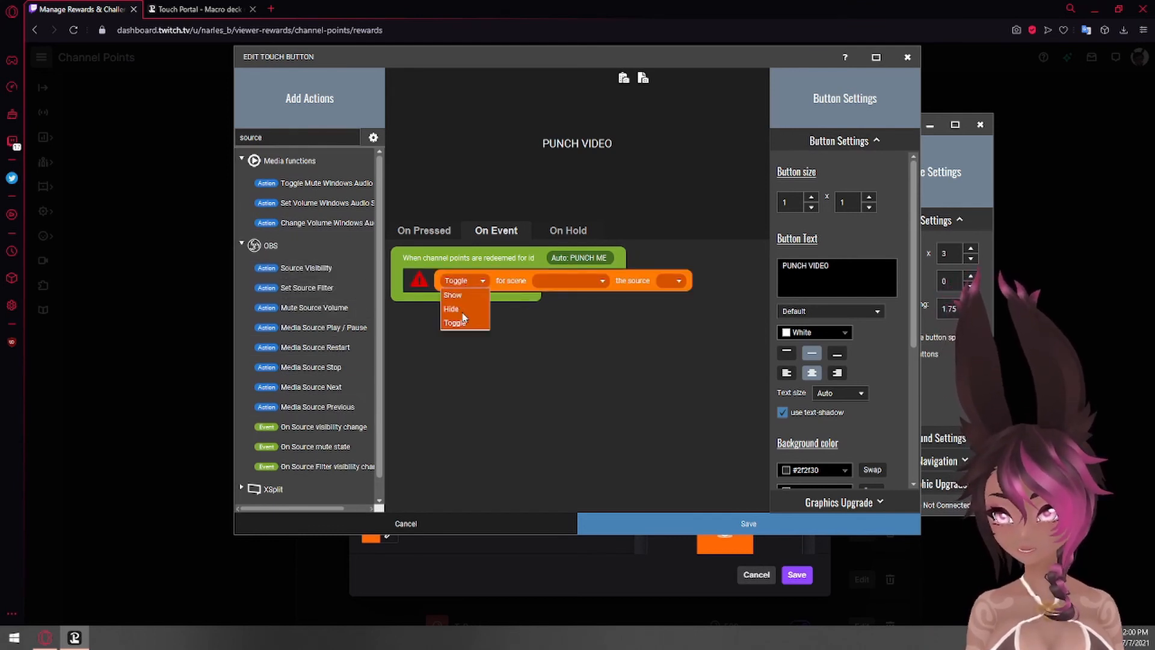
click(453, 295)
click(544, 282)
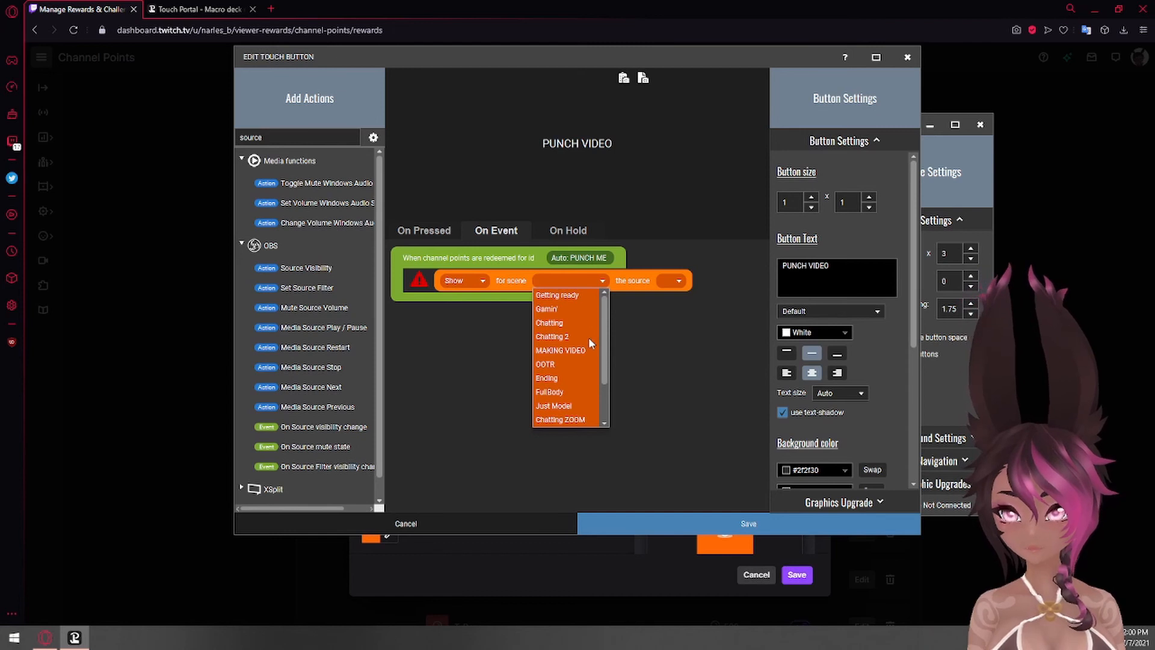
click(568, 350)
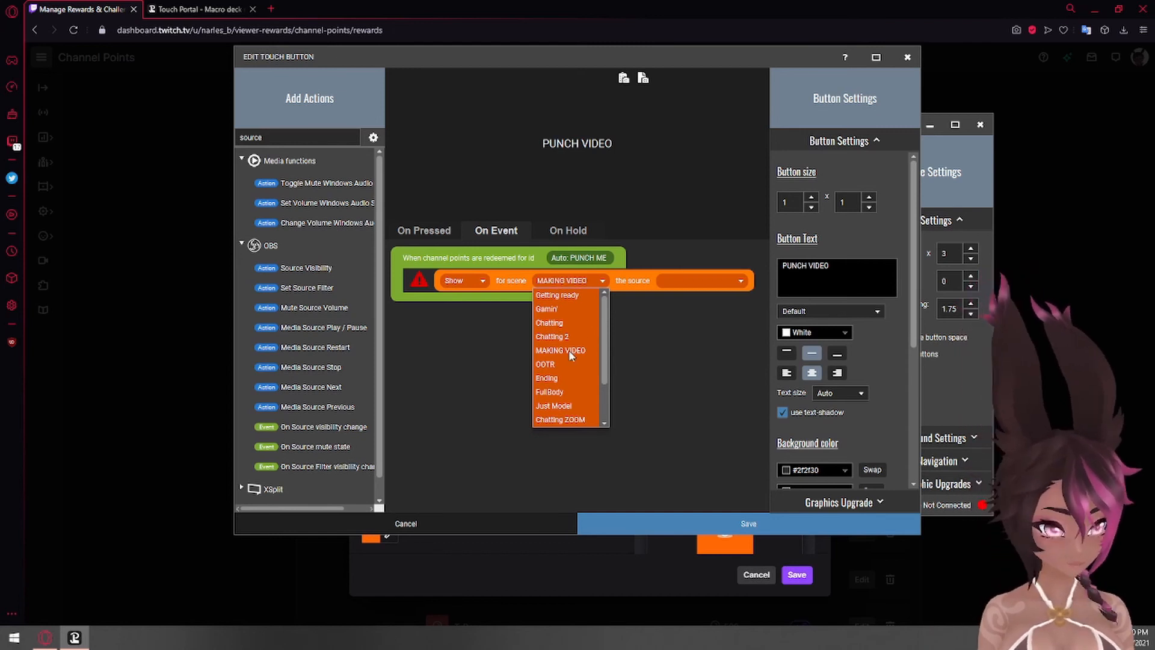
click(686, 281)
click(698, 297)
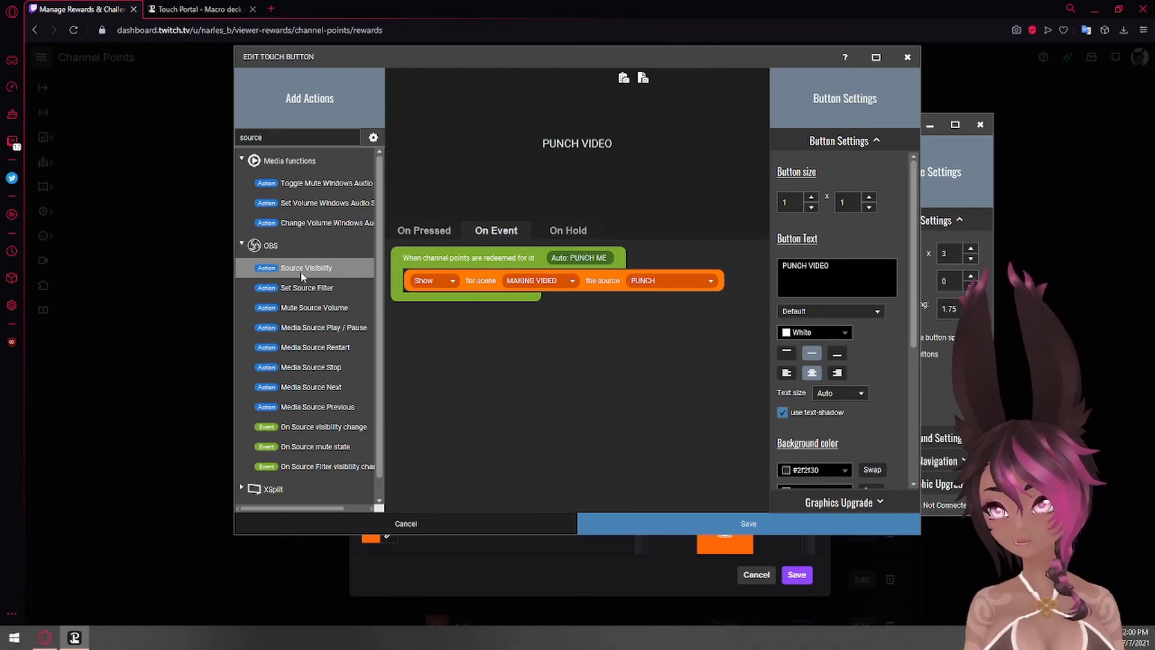
- Add a second Source Visibility action below the first, set to Show the source PUNCH for the scene MAKING VIDEO
drag(301, 272, 468, 305)
click(468, 306)
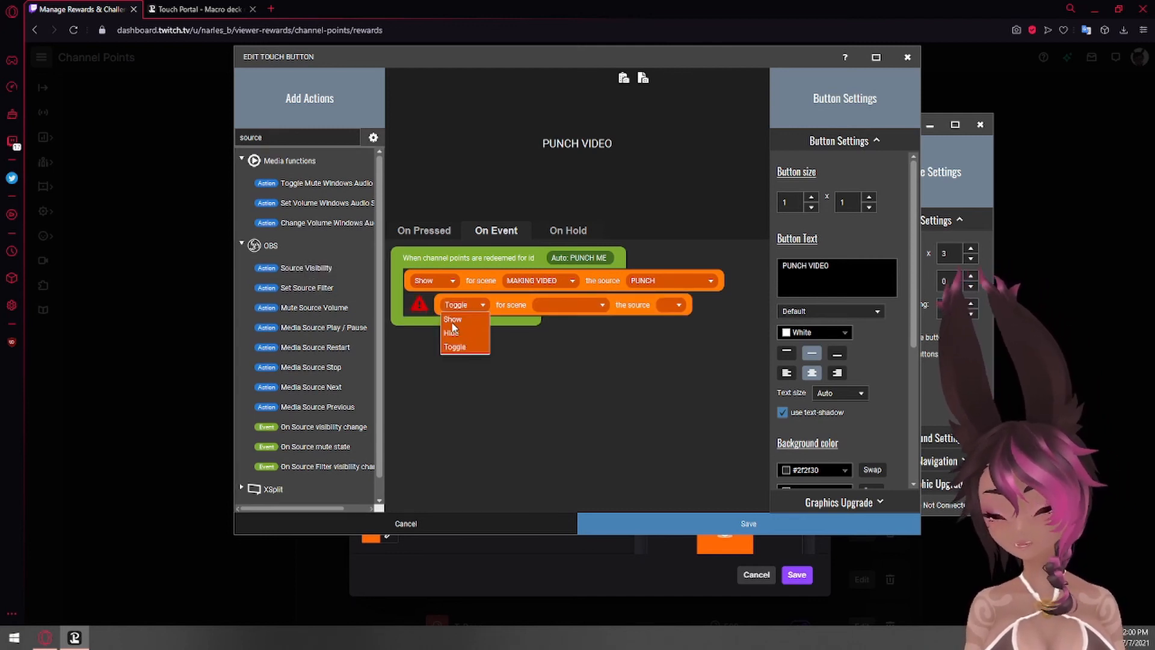
click(452, 321)
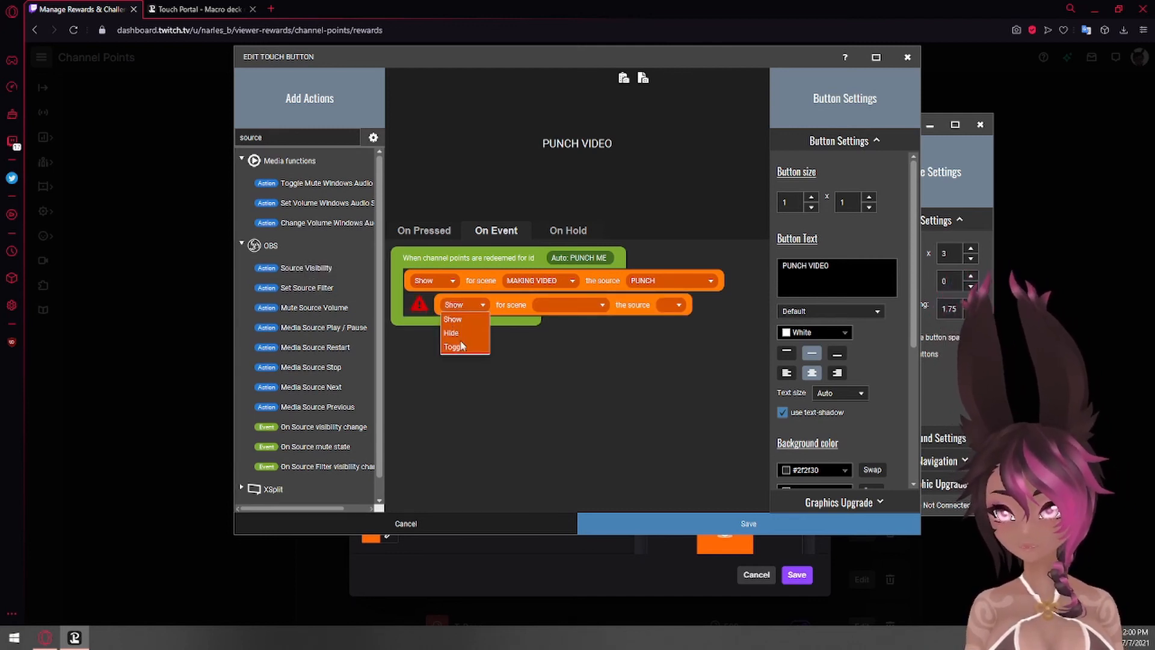
click(565, 305)
click(566, 373)
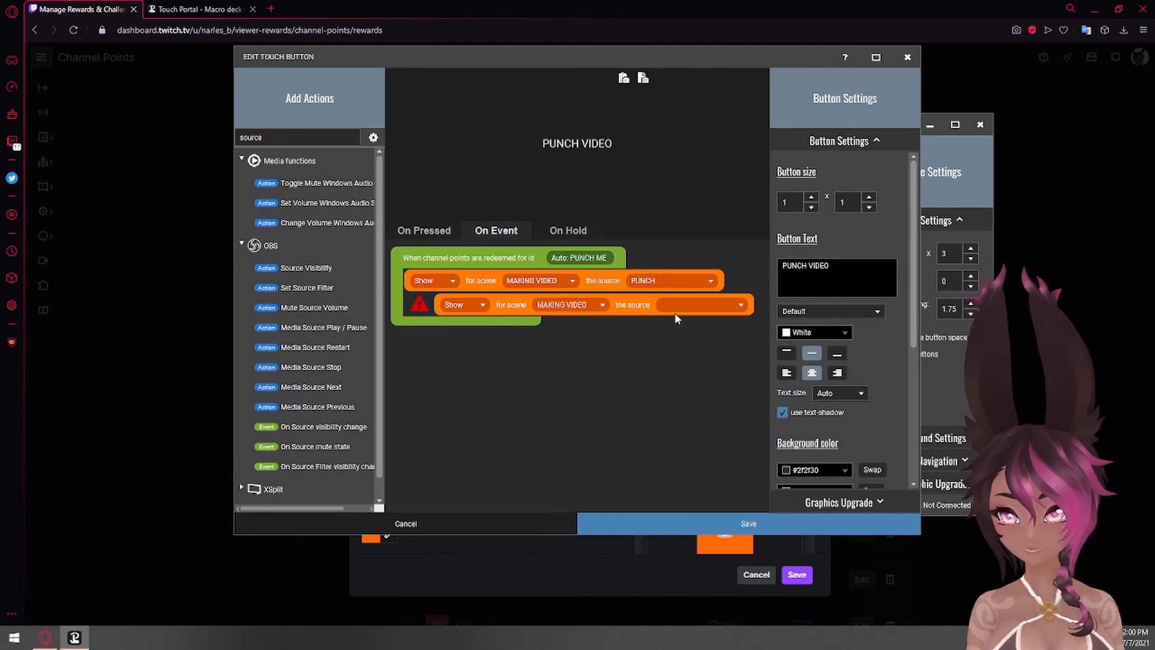
click(676, 305)
click(668, 337)
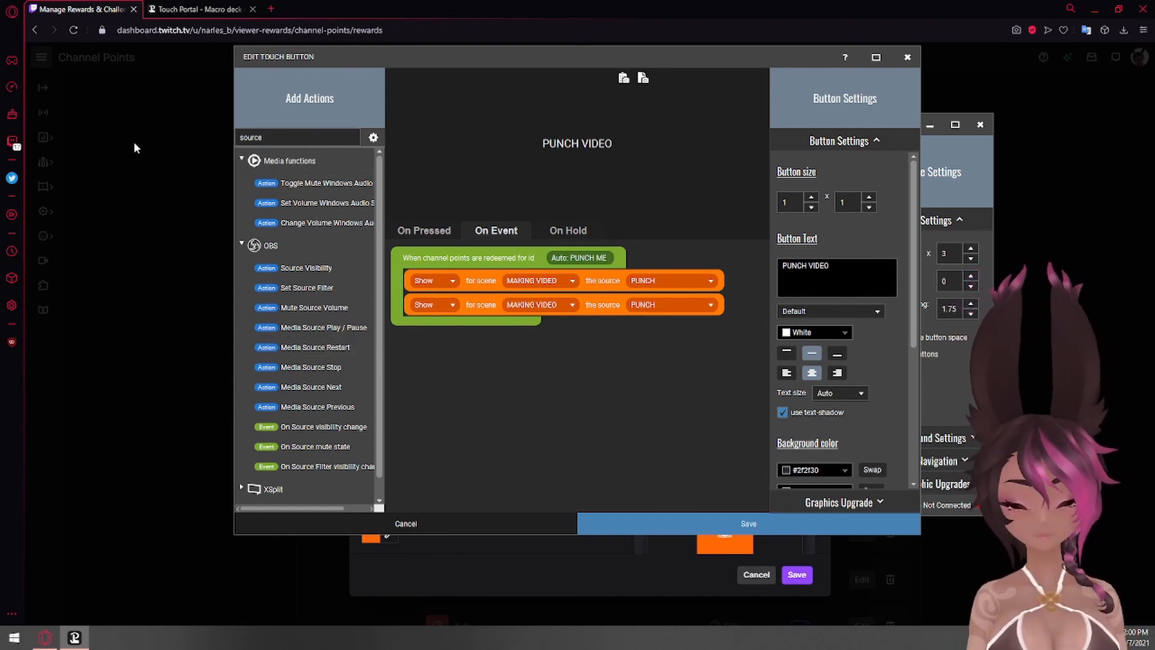
- Search the actions for "wait" and place a Wait for Timer action between the two source visibility actions
key(BackSpace)
key(BackSpace)
key(BackSpace)
key(BackSpace)
key(BackSpace)
key(BackSpace)
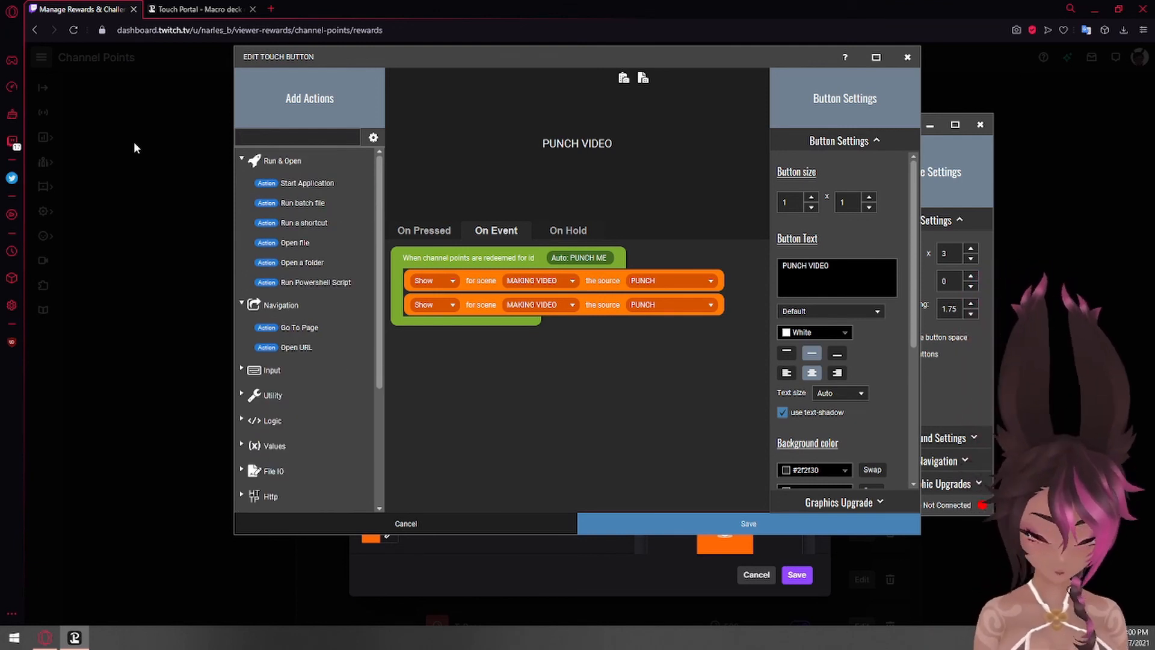
text(wi)
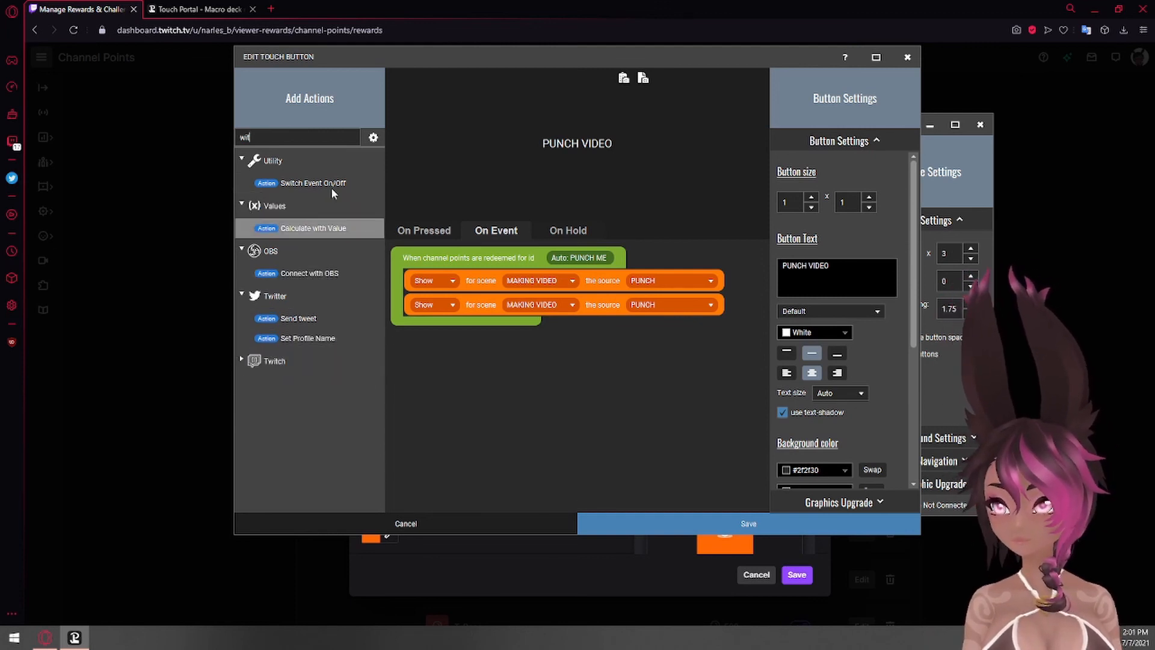
text(t)
drag(289, 139, 146, 132)
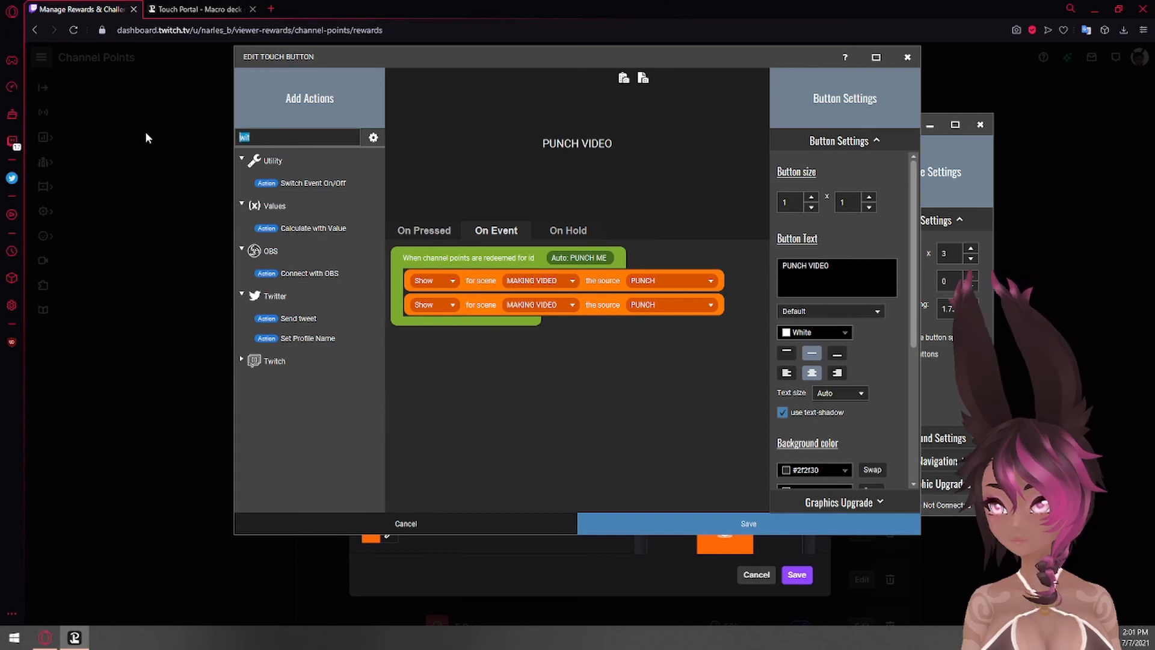
text(wait)
double_click(313, 184)
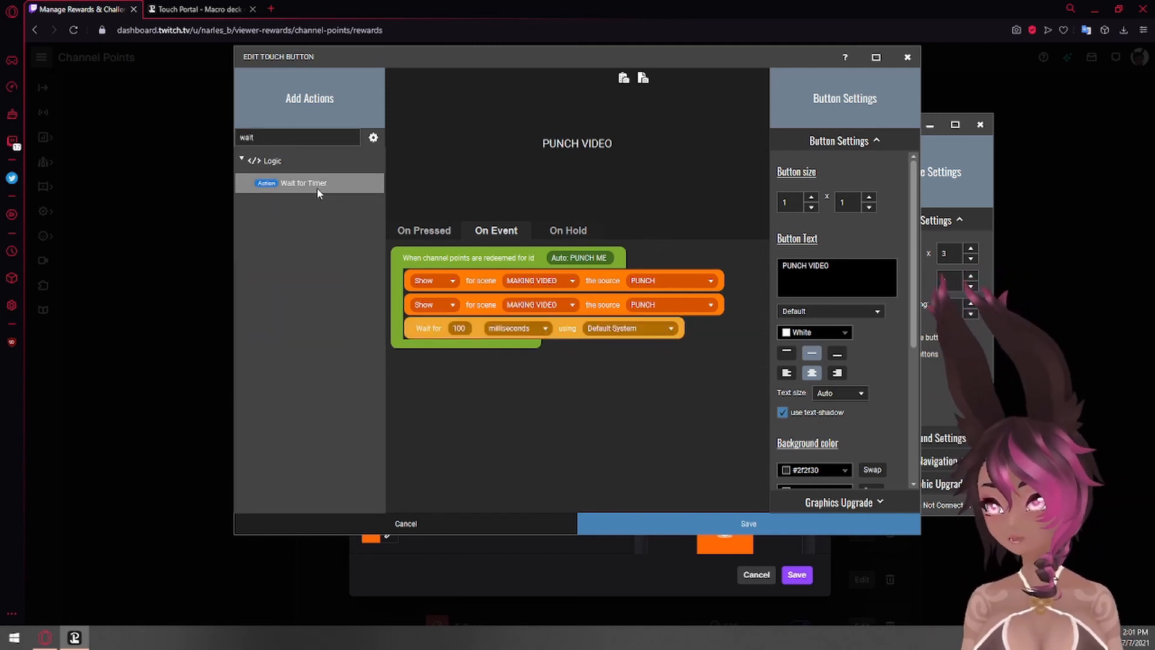
drag(569, 330, 570, 307)
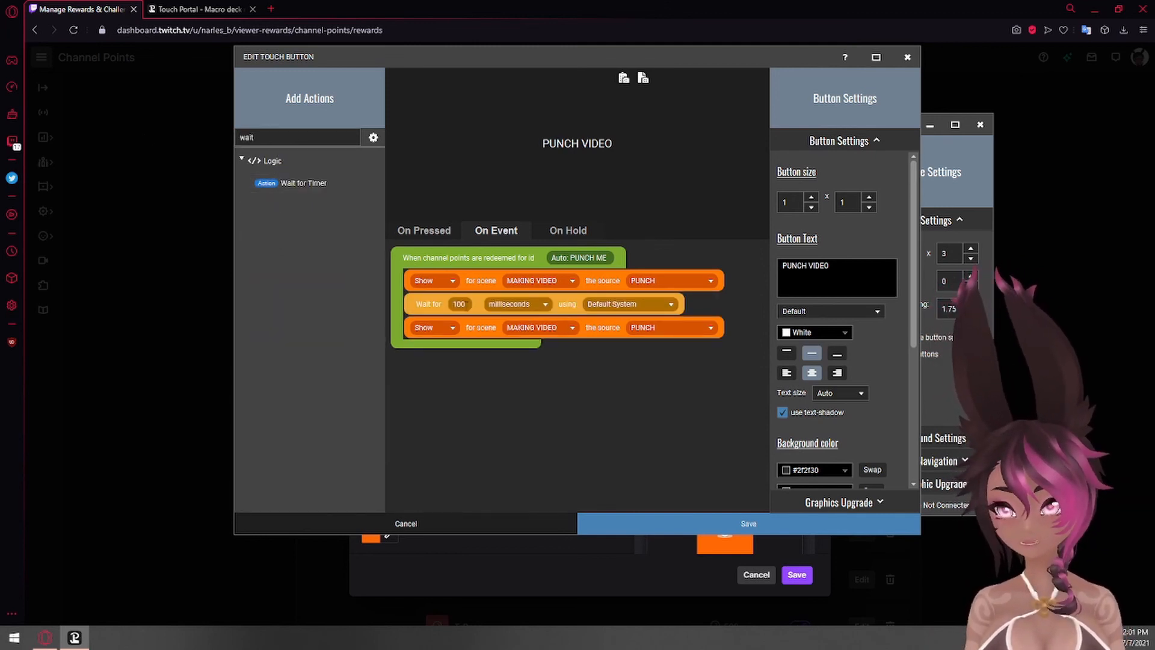
- Set the wait time to 5 seconds and save the PUNCH VIDEO button
click(463, 304)
text(5)
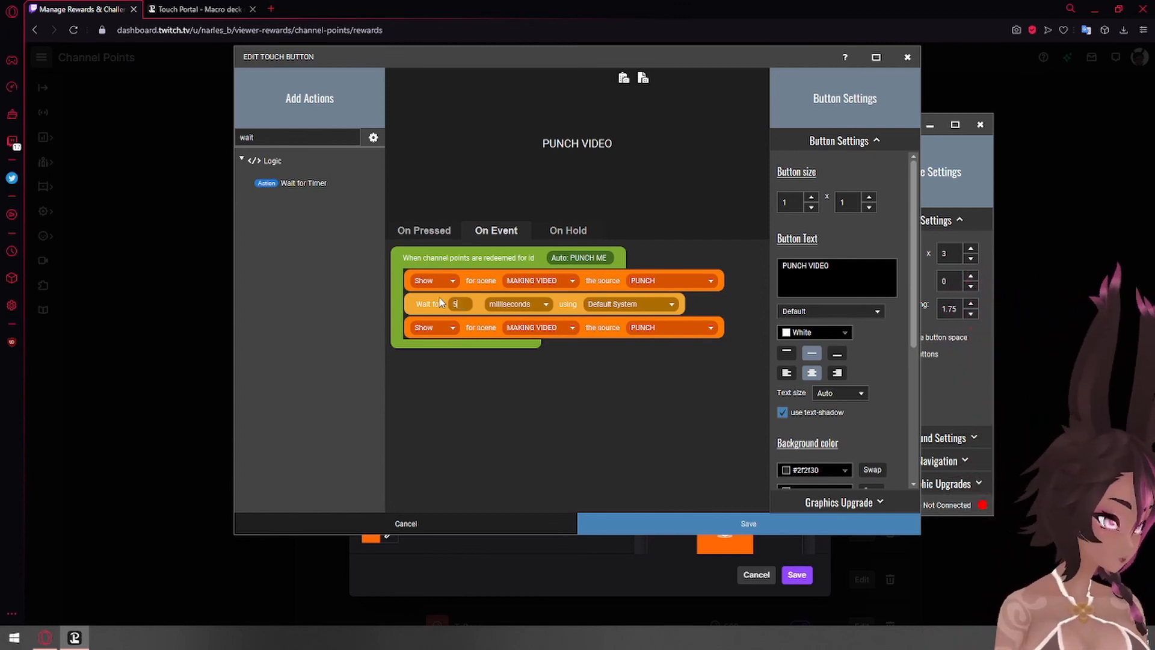
click(510, 304)
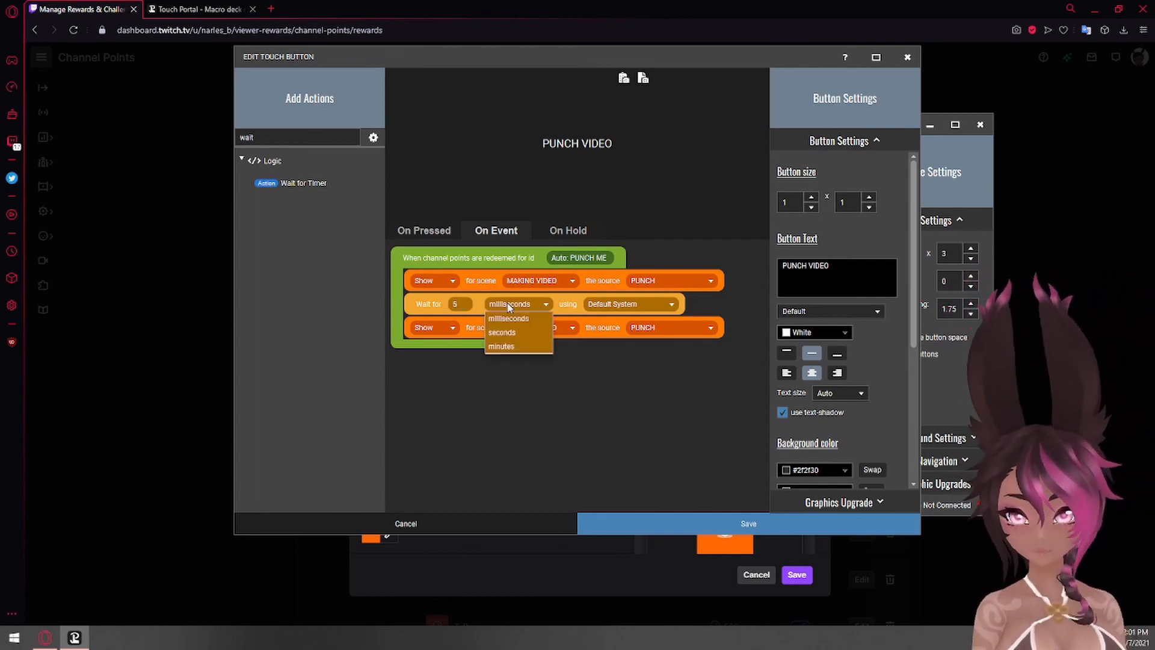
click(523, 330)
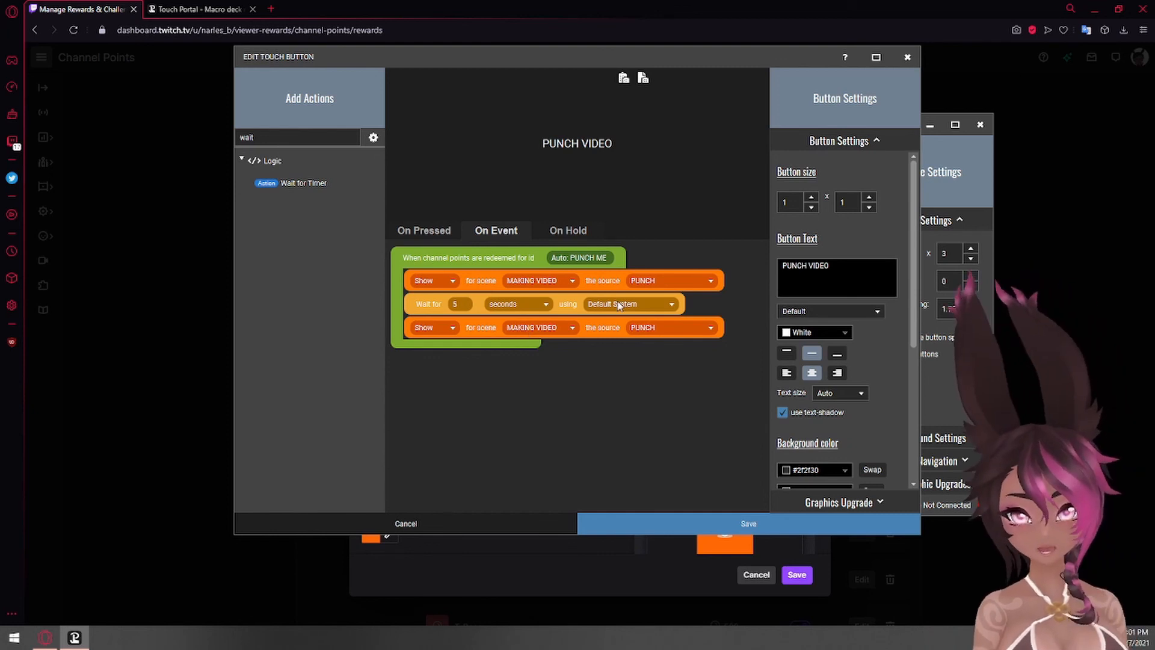
click(659, 517)
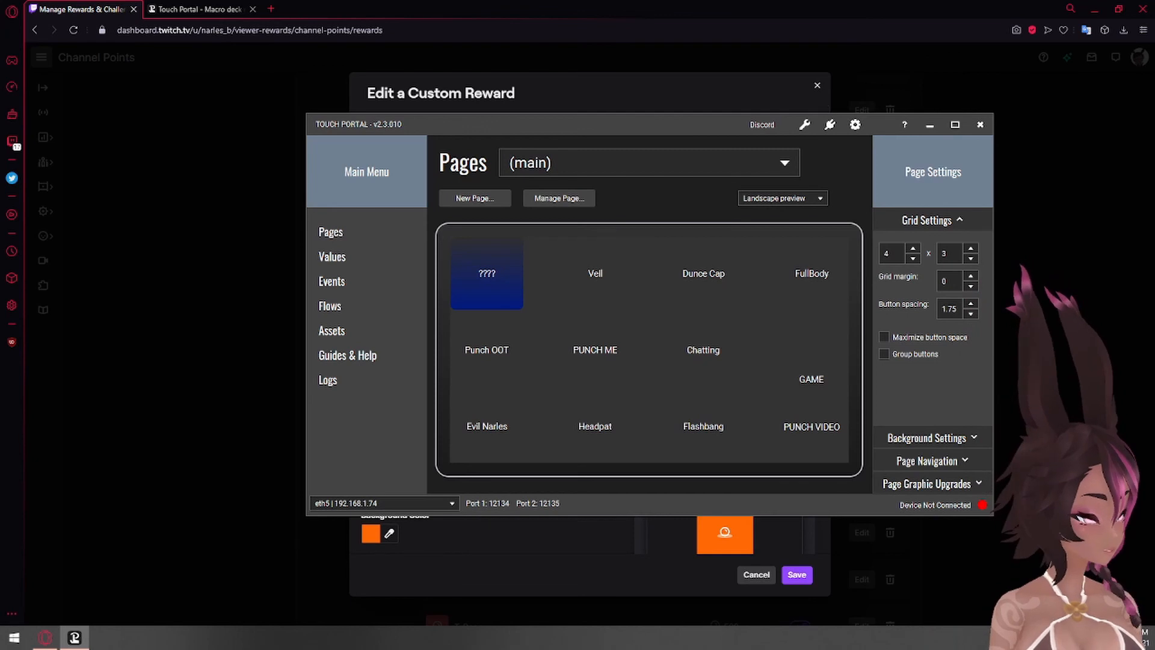